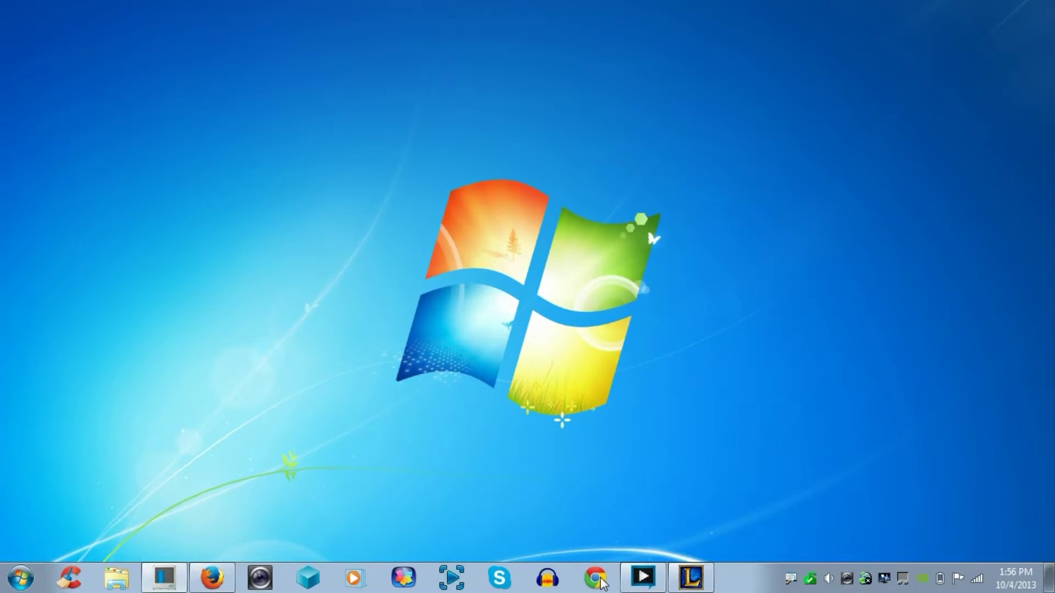
Open Chrome and load the MediaFire page for GeneralCharacterData_Legacy.ini from the 'media' address suggestion
left_click(591, 563)
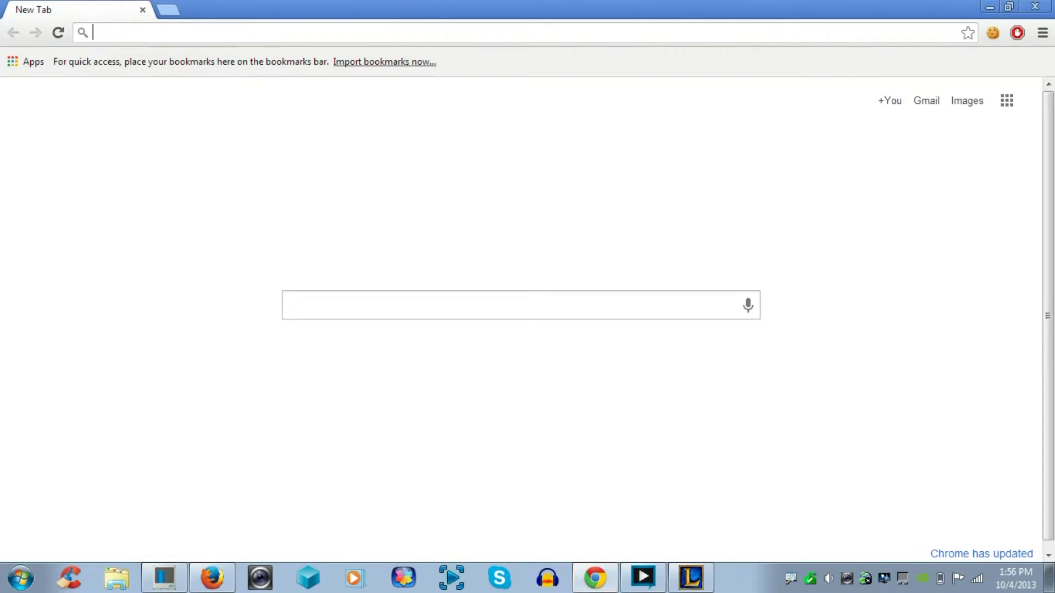
type("mediafire.com/view/y6259wil73d23pv/GeneralCharacterData_Legacy.ini")
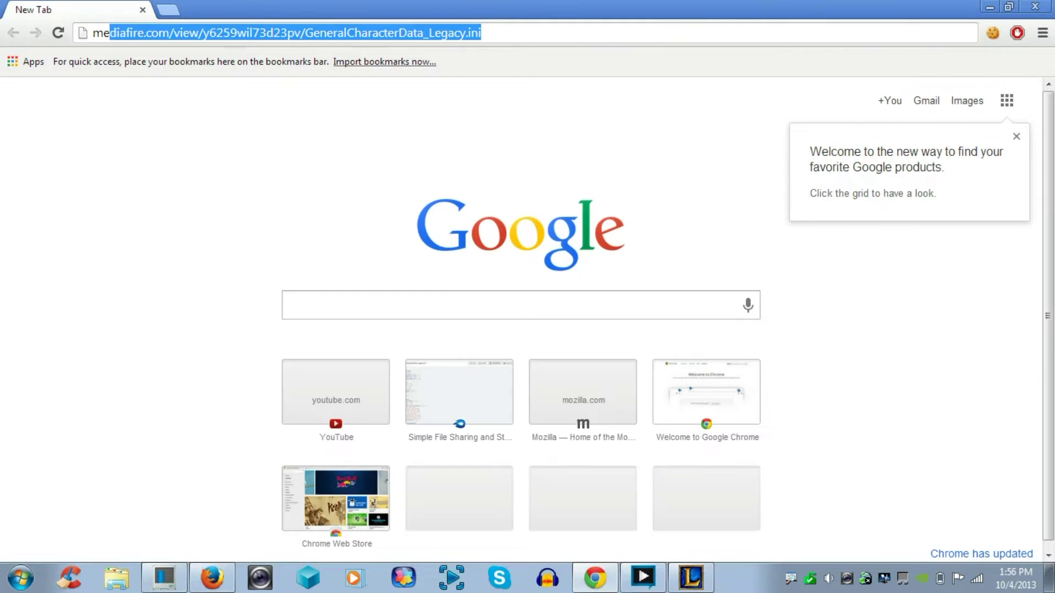
key("End")
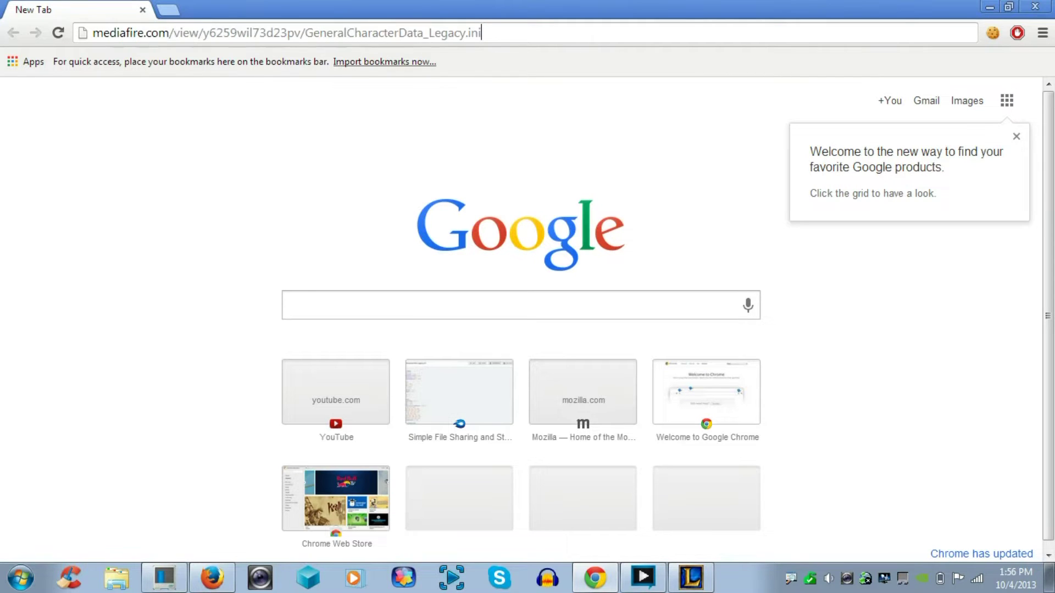
key("ctrl+shift+Left")
key("ctrl+shift+Left")
key("ctrl+shift+Left")
key("ctrl+shift+Left")
key("ctrl+shift+Left")
key("ctrl+shift+Left")
key("ctrl+shift+Left")
key("ctrl+shift+Left")
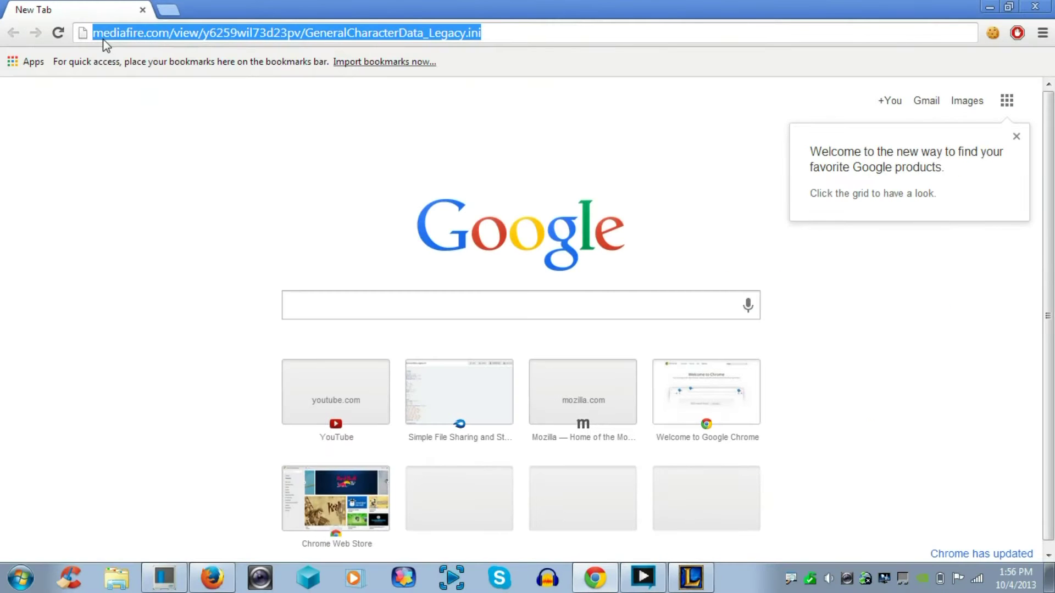
key("Return")
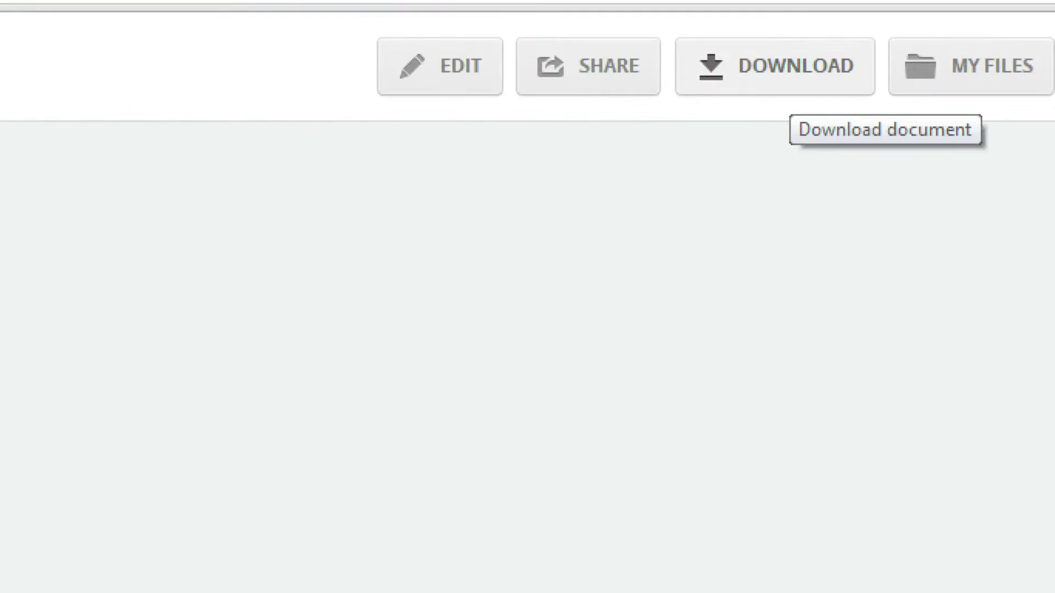
Download GeneralCharacterData_Legacy.ini through both MediaFire DOWNLOAD buttons and keep it despite Chrome's warning
left_click(796, 82)
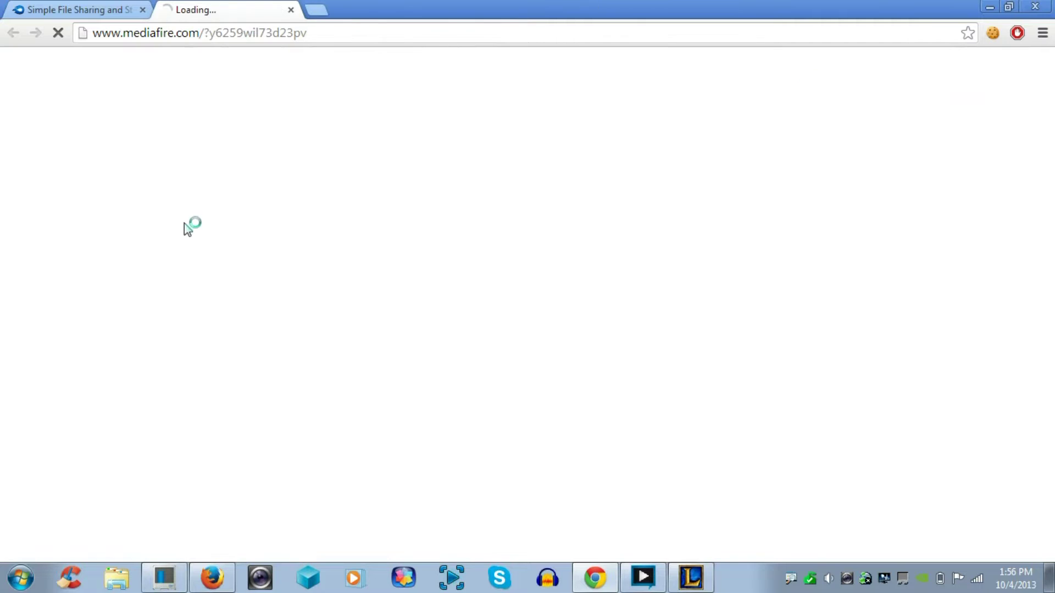
left_click(407, 34)
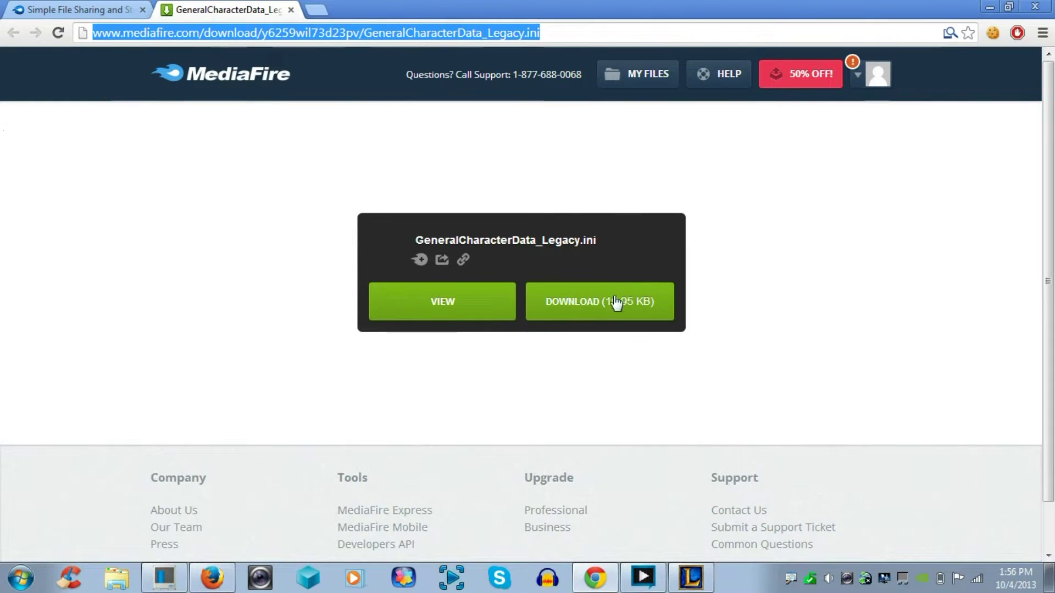
left_click(616, 302)
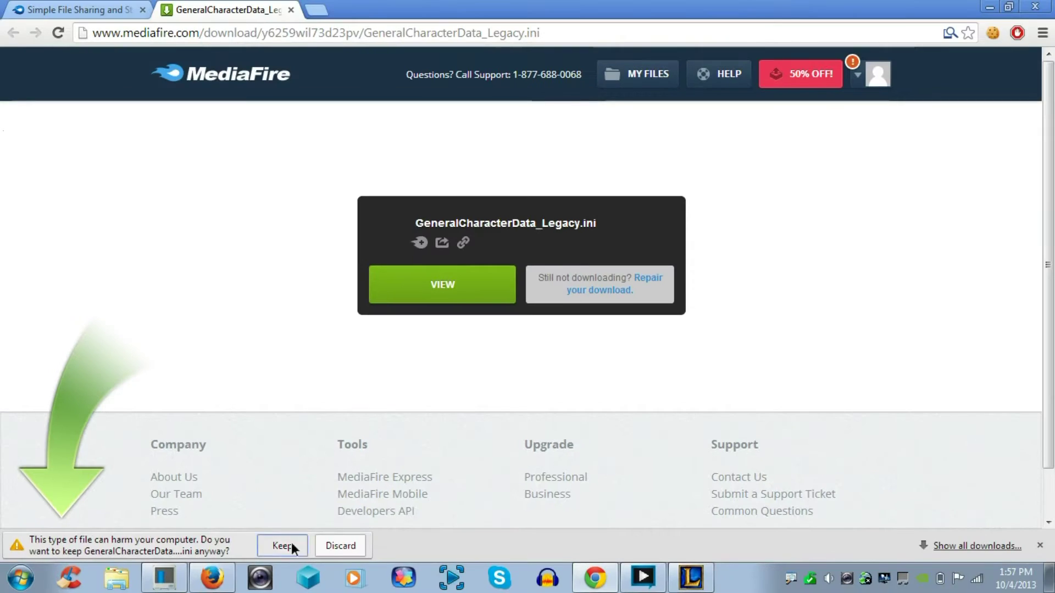
left_click(252, 519)
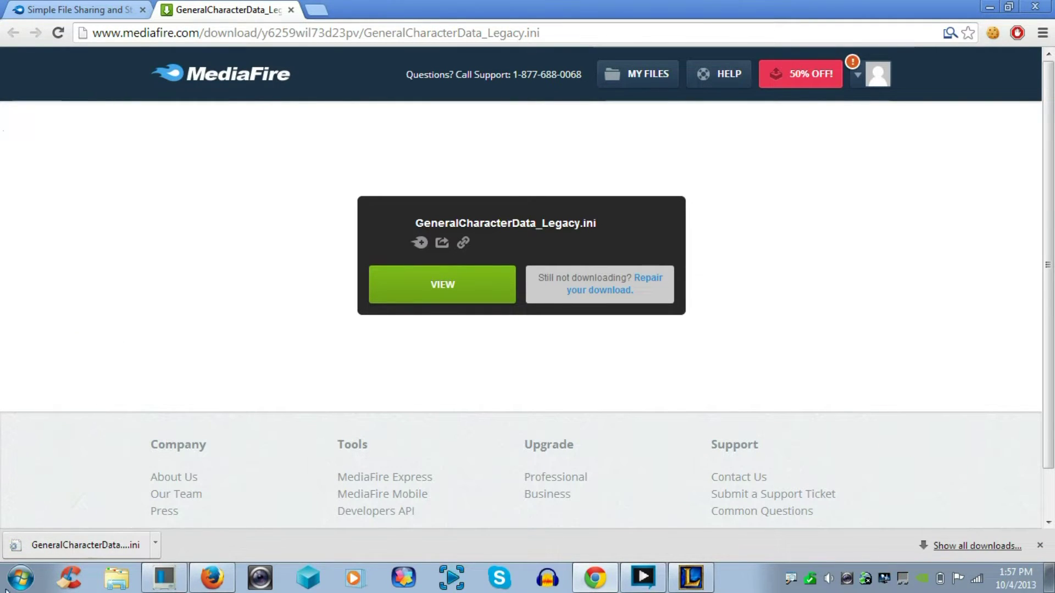
Open the Downloads folder in Explorer by way of Start > Documents
left_click(10, 588)
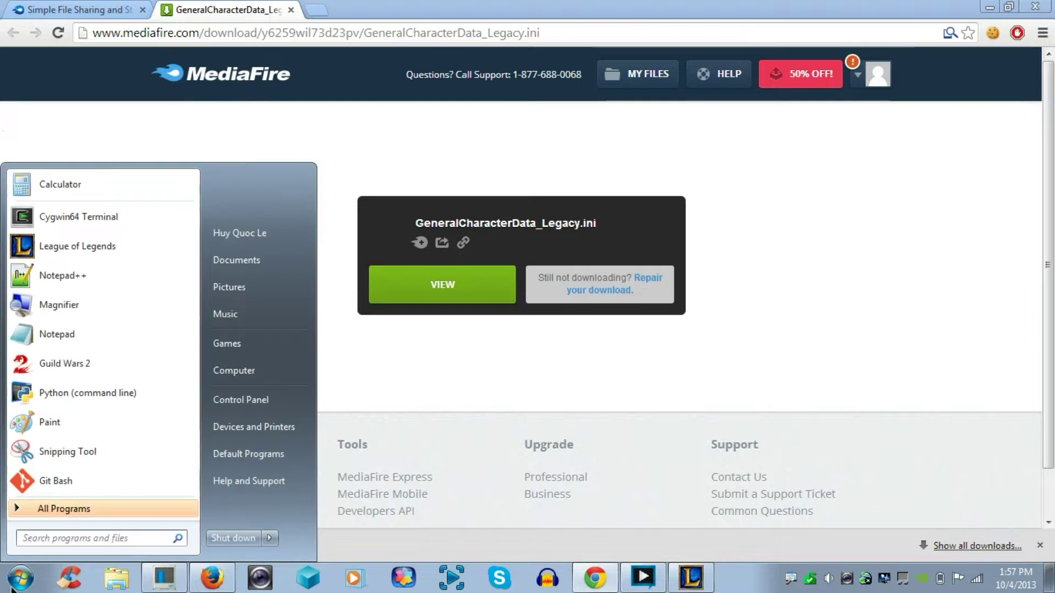
left_click(285, 261)
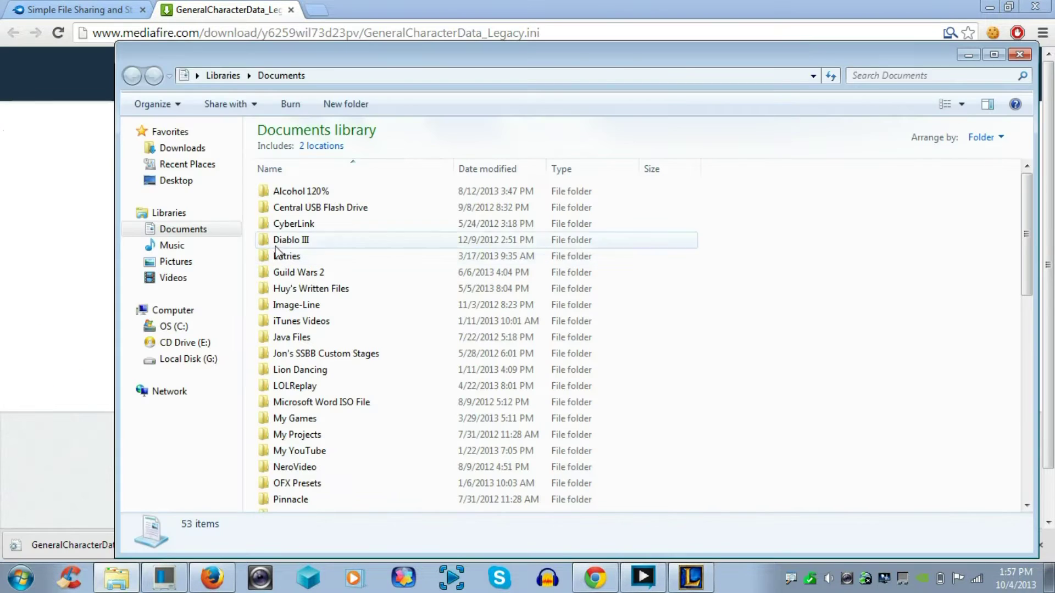
left_click(186, 153)
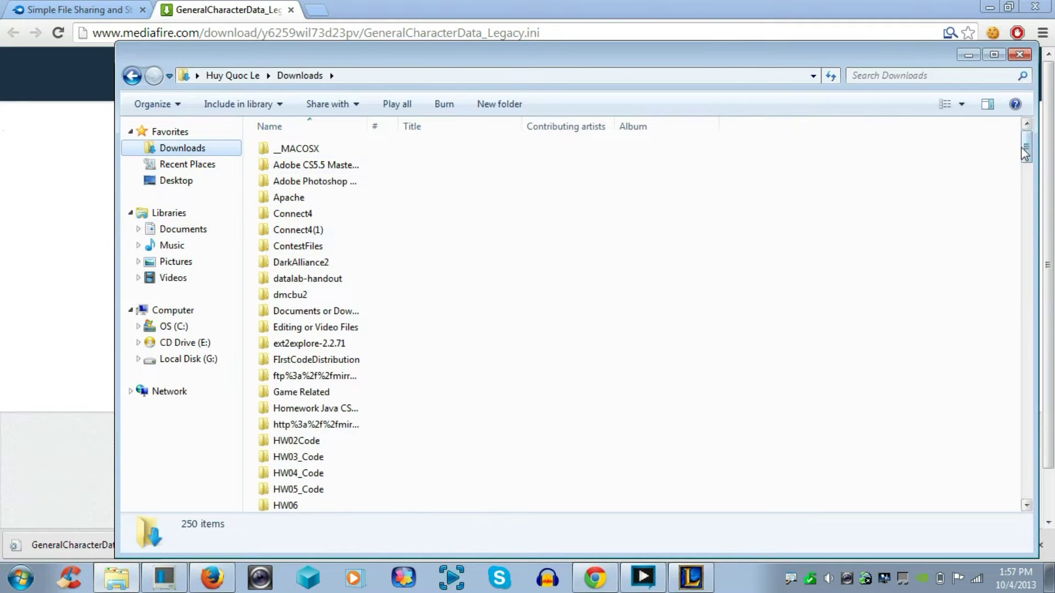
left_click_drag(1025, 154, 1000, 294)
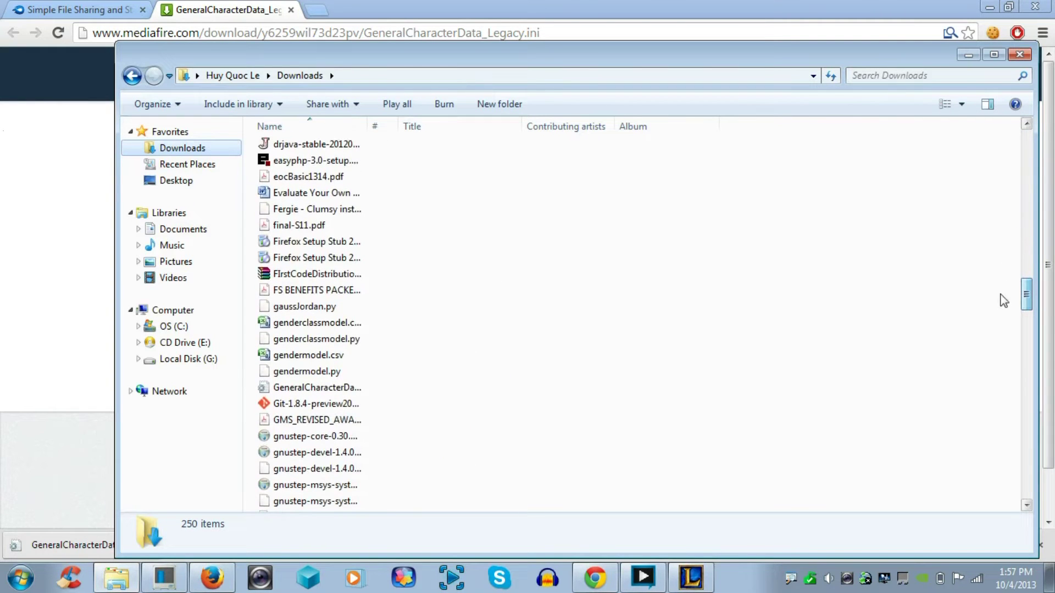
Cut GeneralCharacterData_Legacy.ini from Downloads and close the Downloads window
left_click(403, 388)
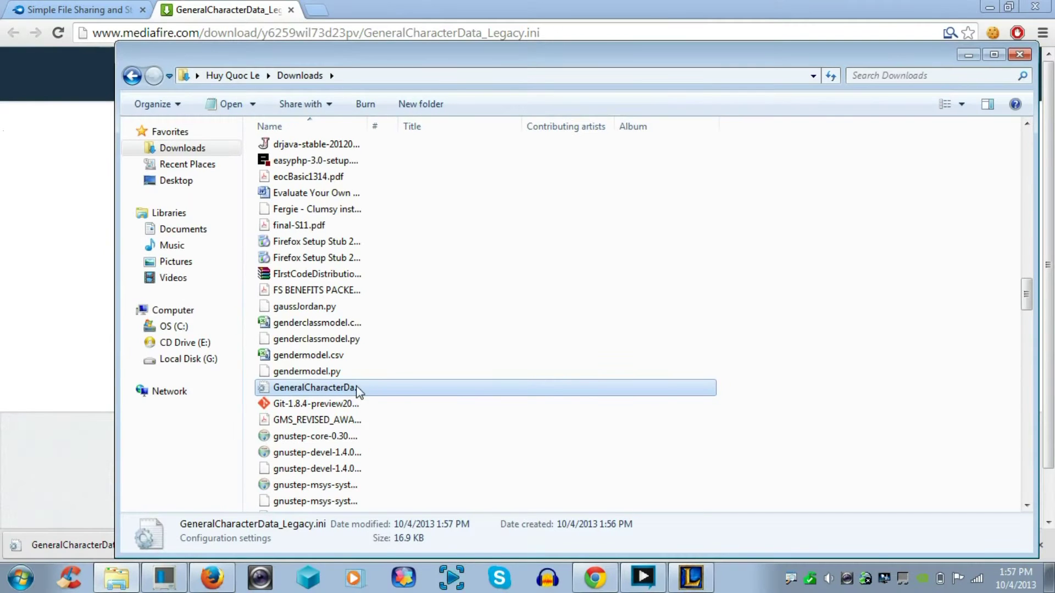
right_click(357, 390)
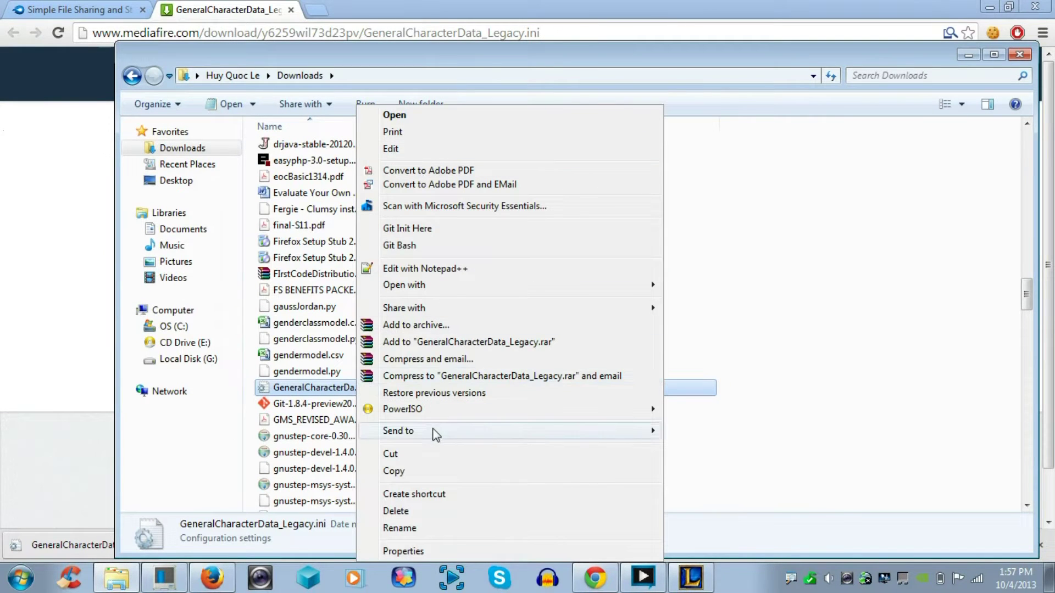
left_click(436, 457)
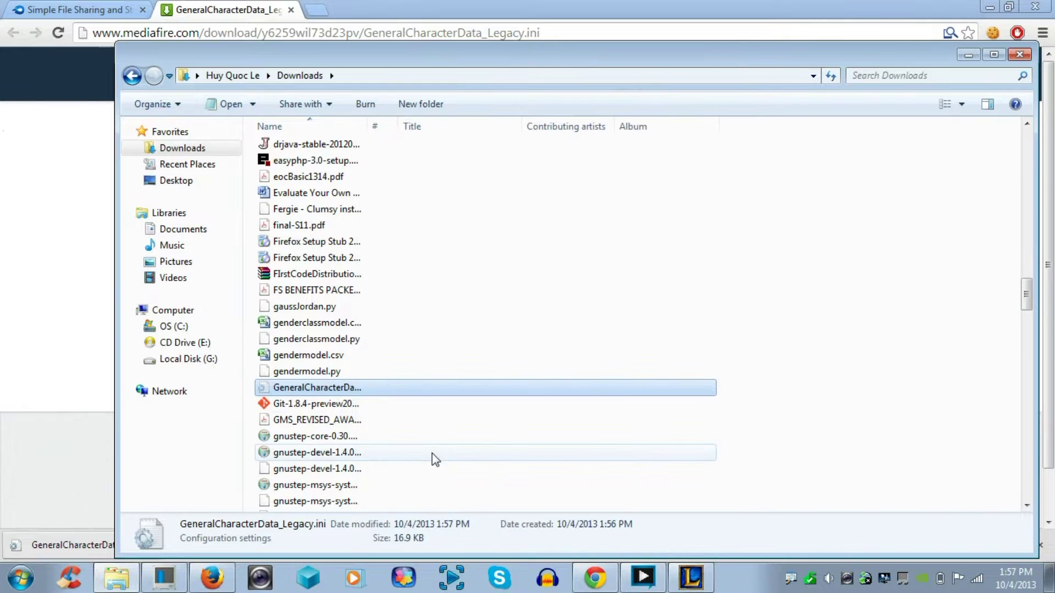
left_click(1021, 56)
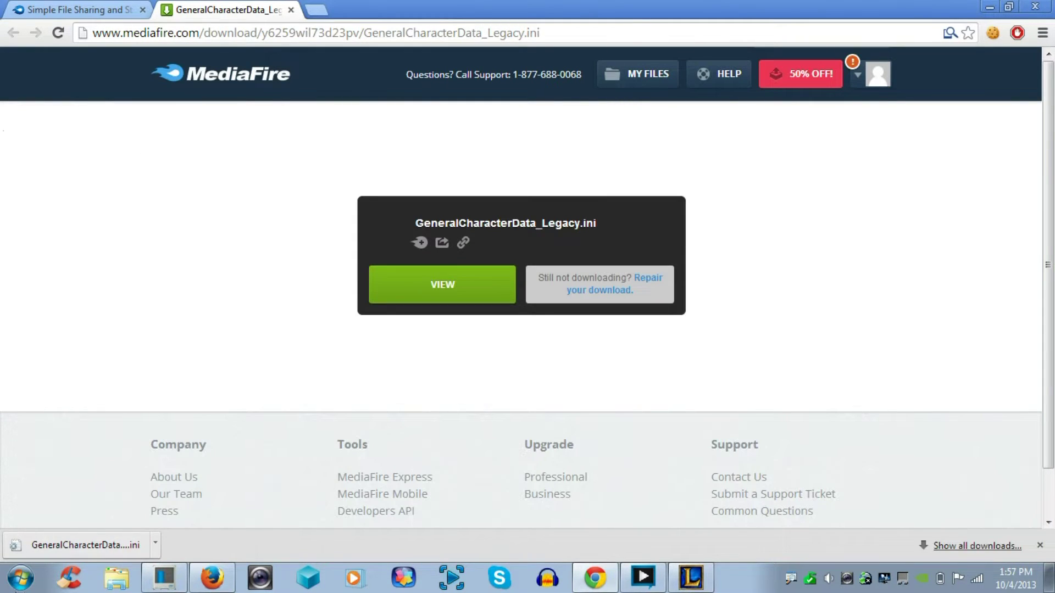
Browse from Computer into C:\Riot Games\League of Legends\RADS
left_click(20, 578)
left_click(299, 369)
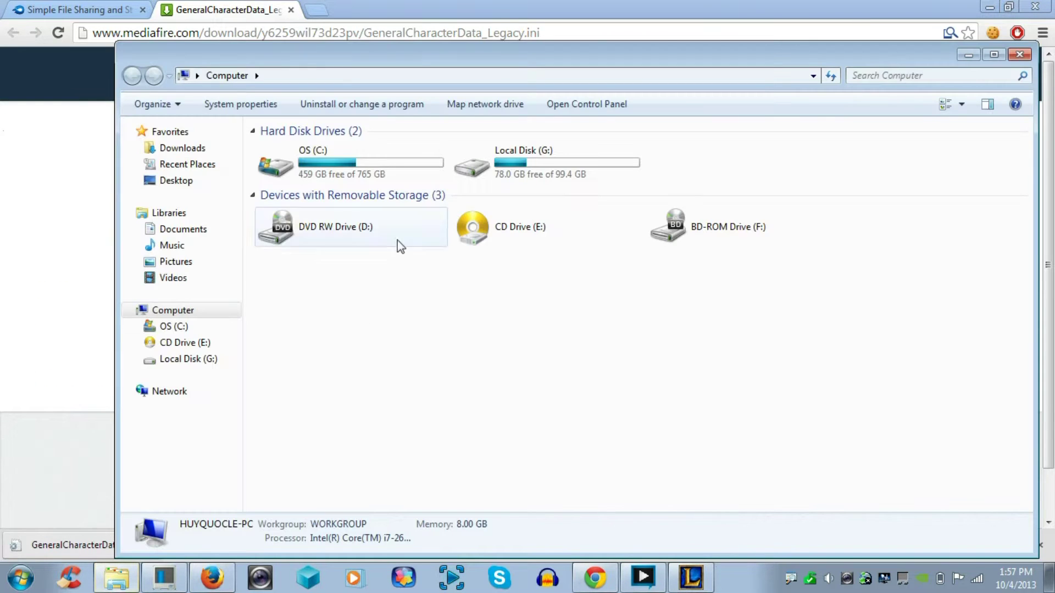
left_click(390, 165)
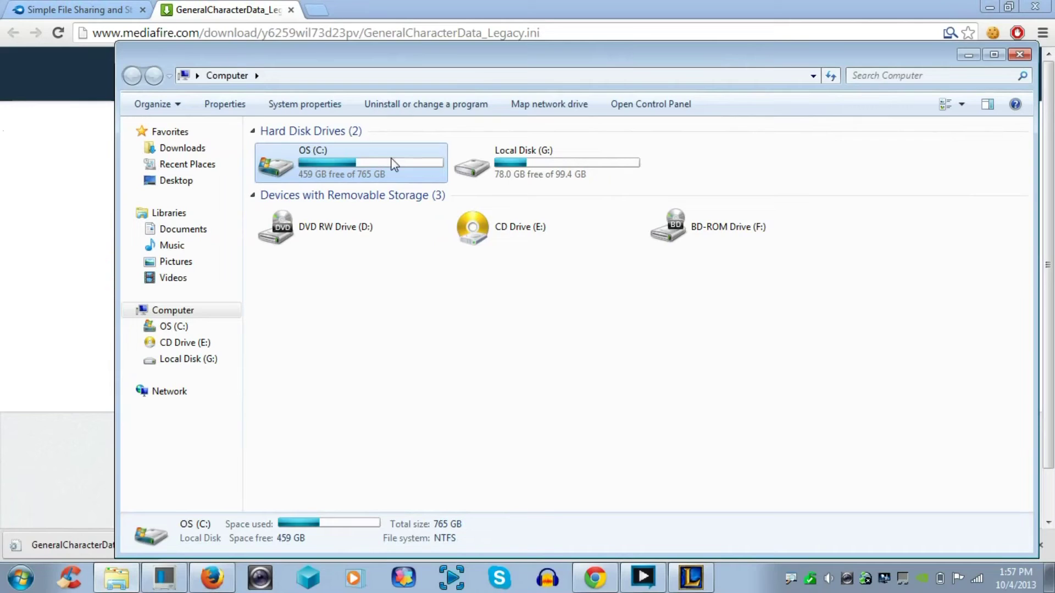
double_click(392, 165)
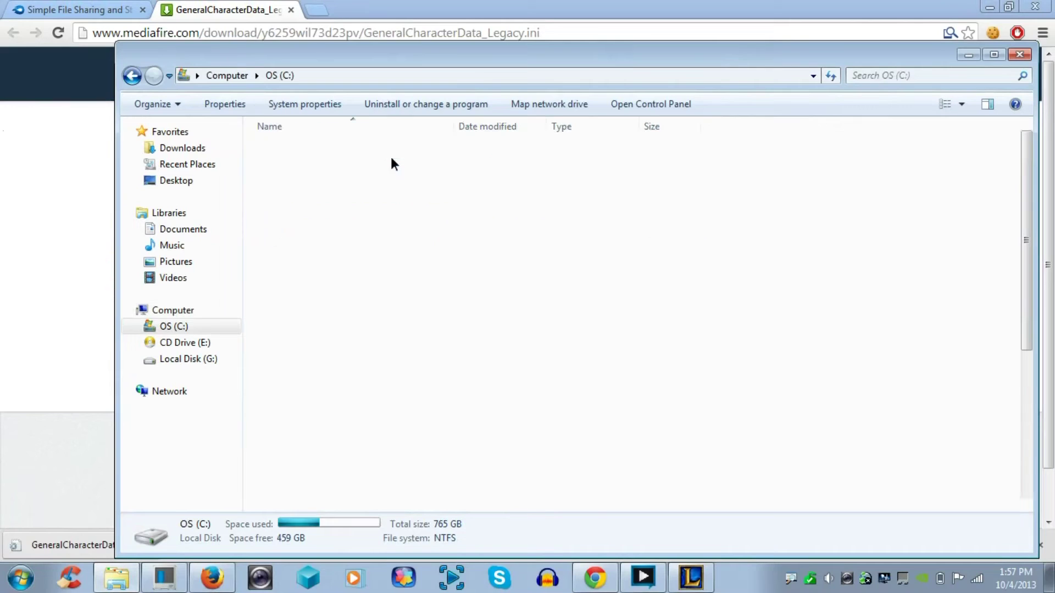
scroll(475, 405, "down", 3)
scroll(476, 394, "down", 3)
left_click(327, 228)
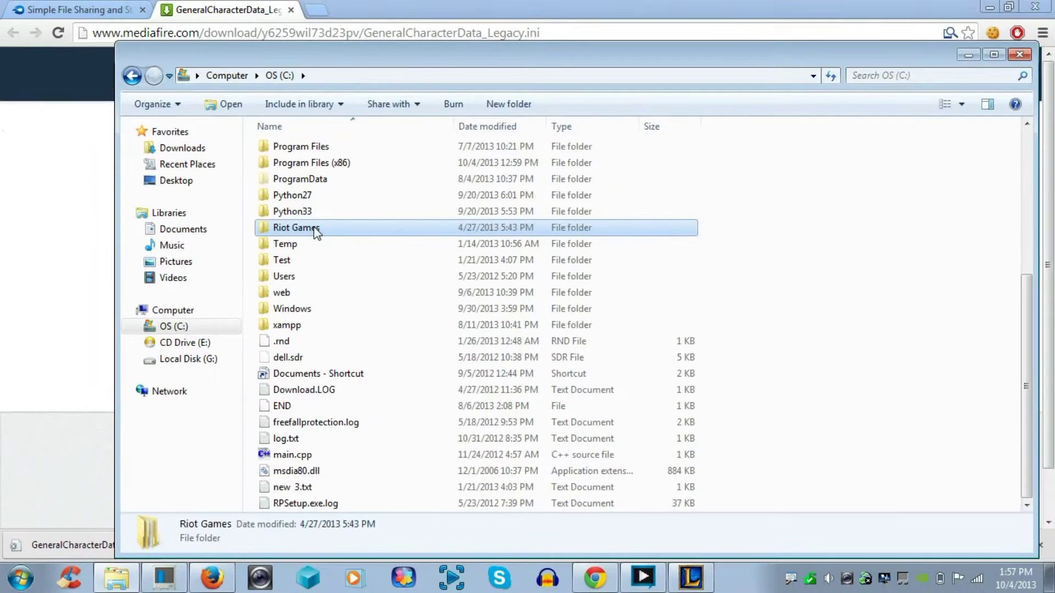
double_click(321, 232)
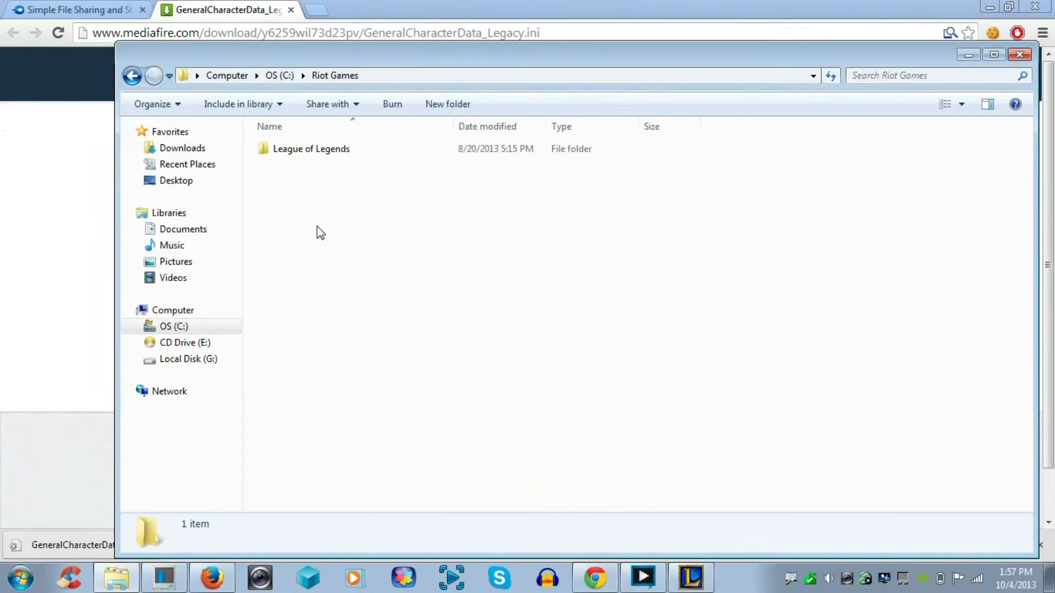
left_click(371, 156)
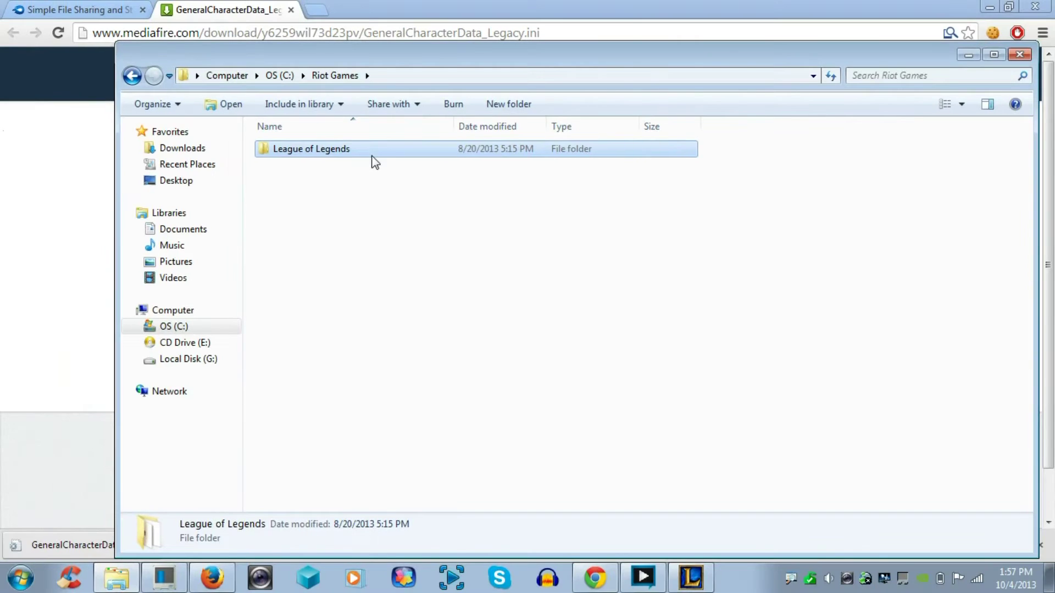
double_click(372, 152)
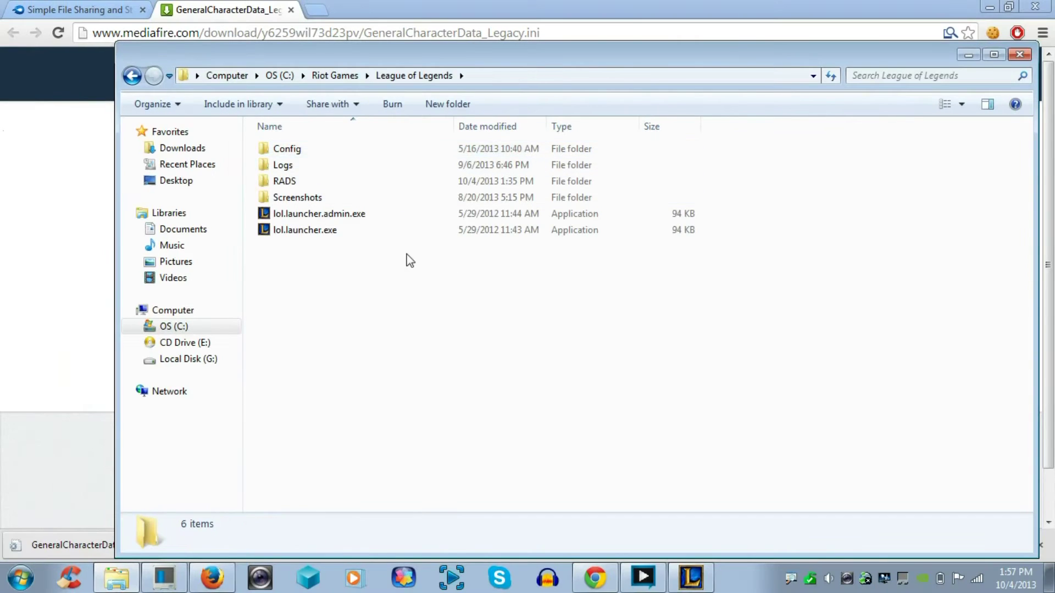
left_click(322, 185)
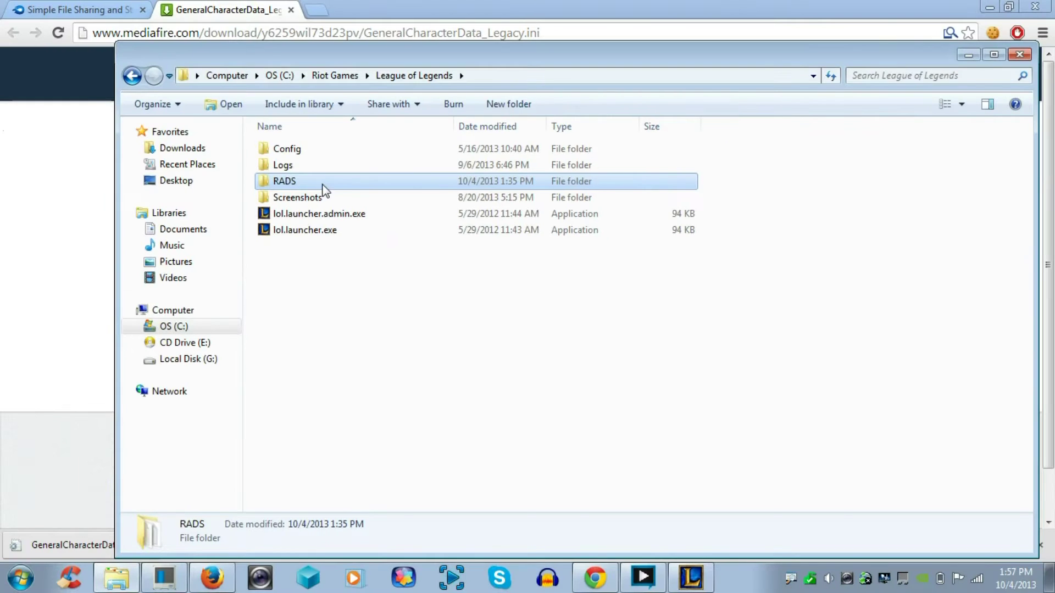
double_click(329, 189)
Continue through solutions\lol_game_client_sln\releases\0.0.0.248\deploy\DATA into the menu folder
left_click(338, 186)
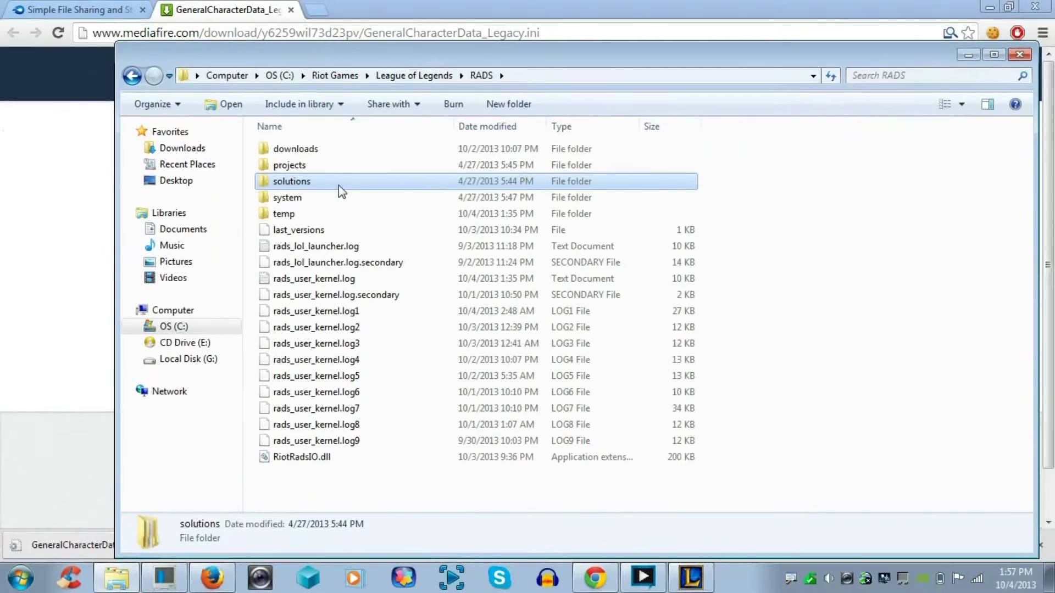
double_click(338, 185)
left_click(352, 155)
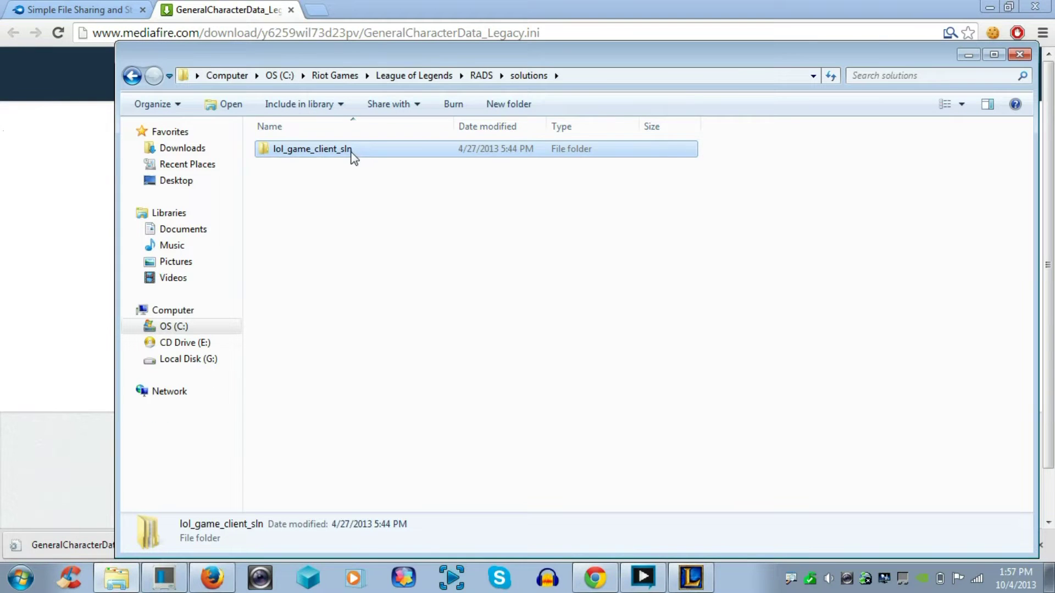
double_click(354, 157)
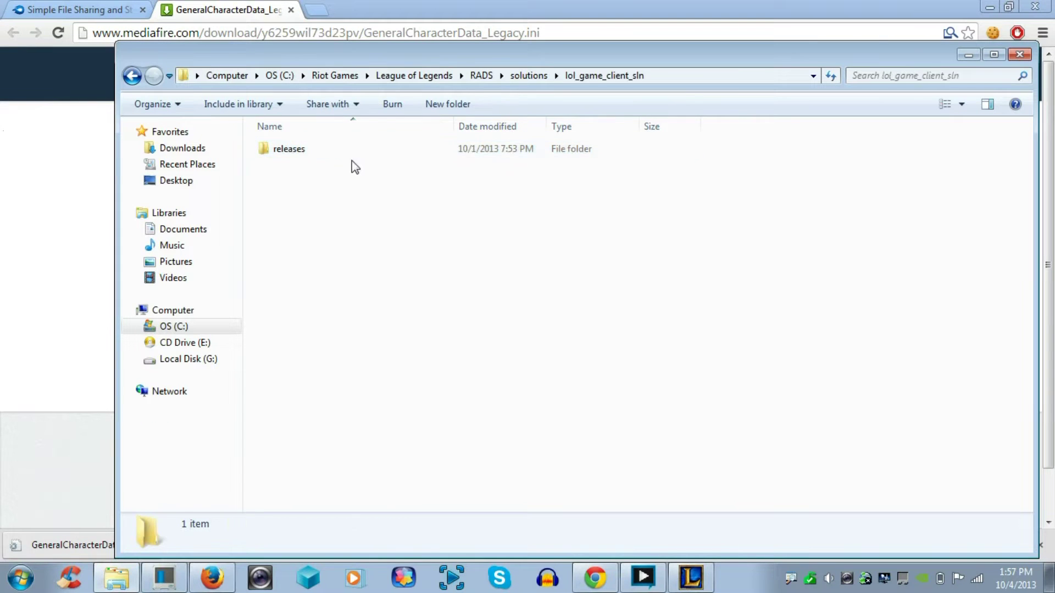
left_click(347, 156)
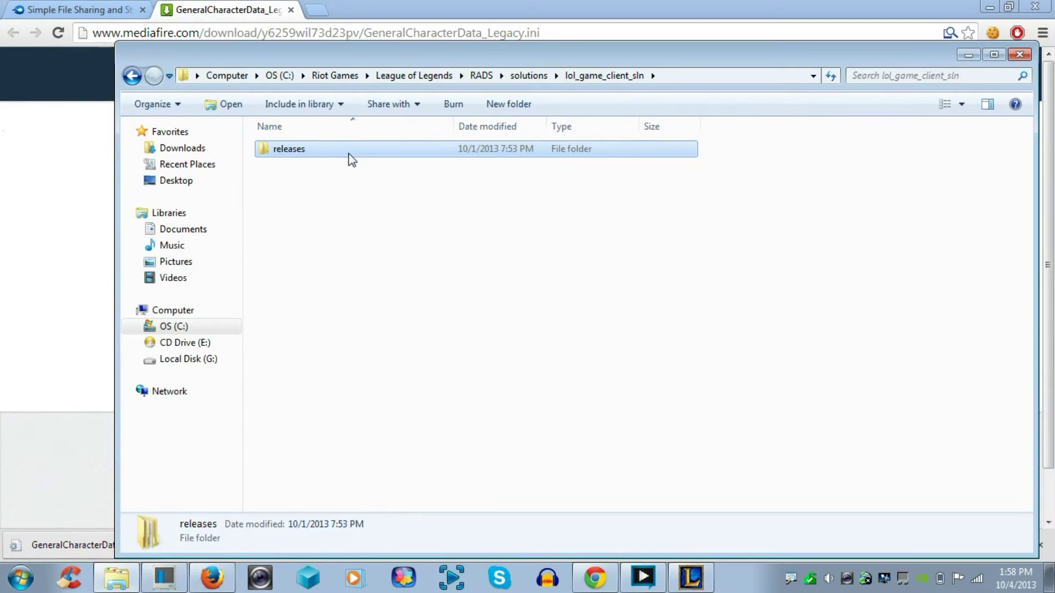
double_click(347, 159)
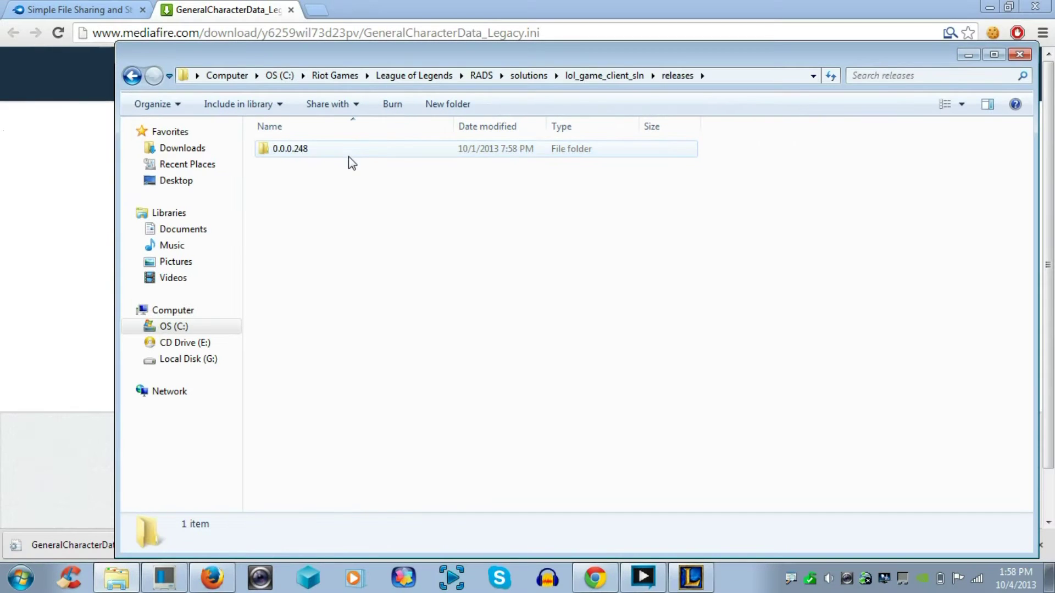
left_click(348, 155)
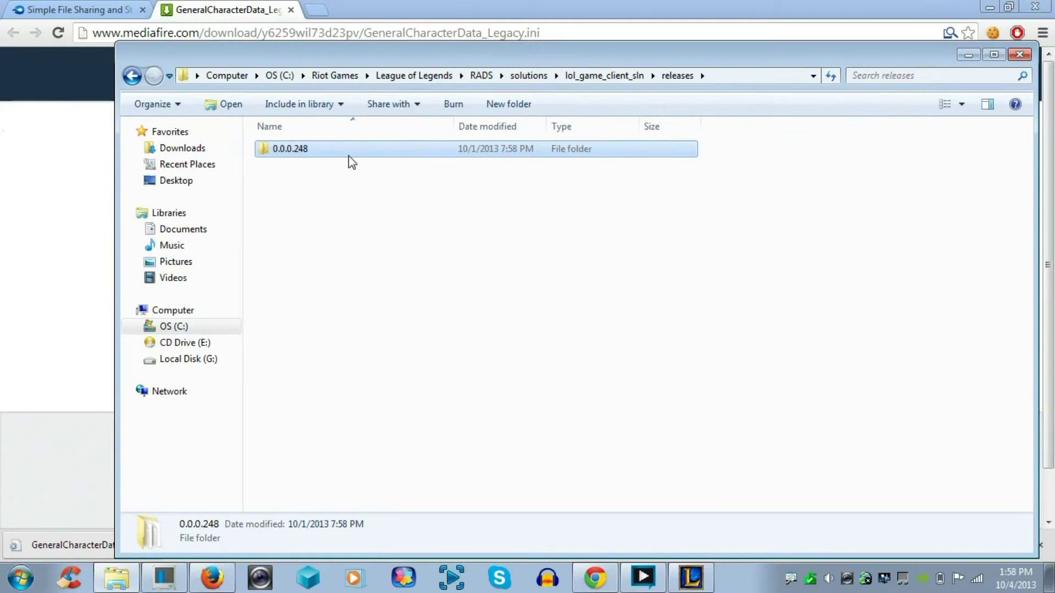
double_click(348, 156)
left_click(355, 156)
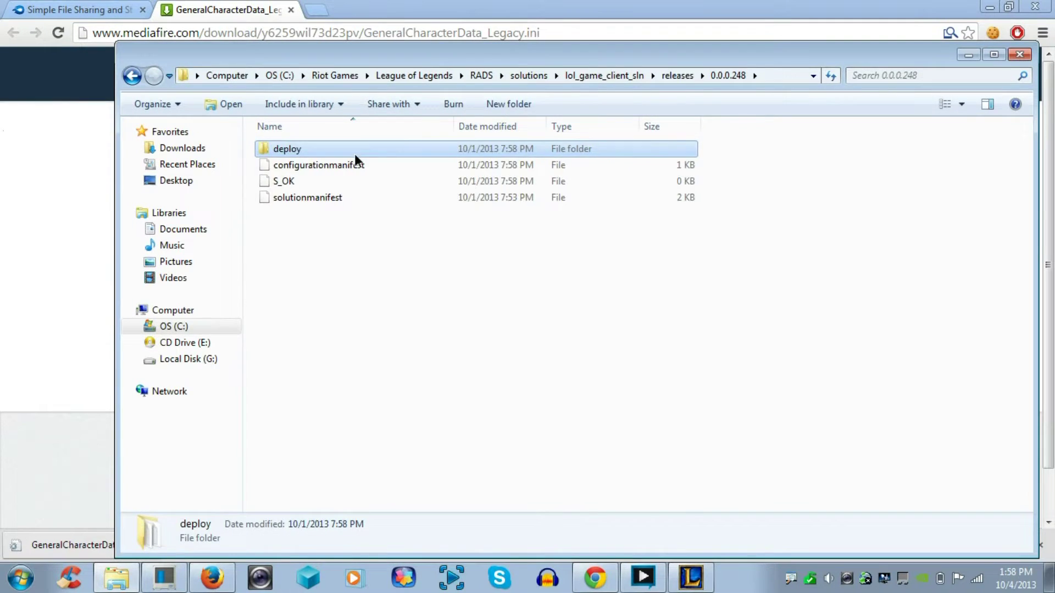
double_click(352, 151)
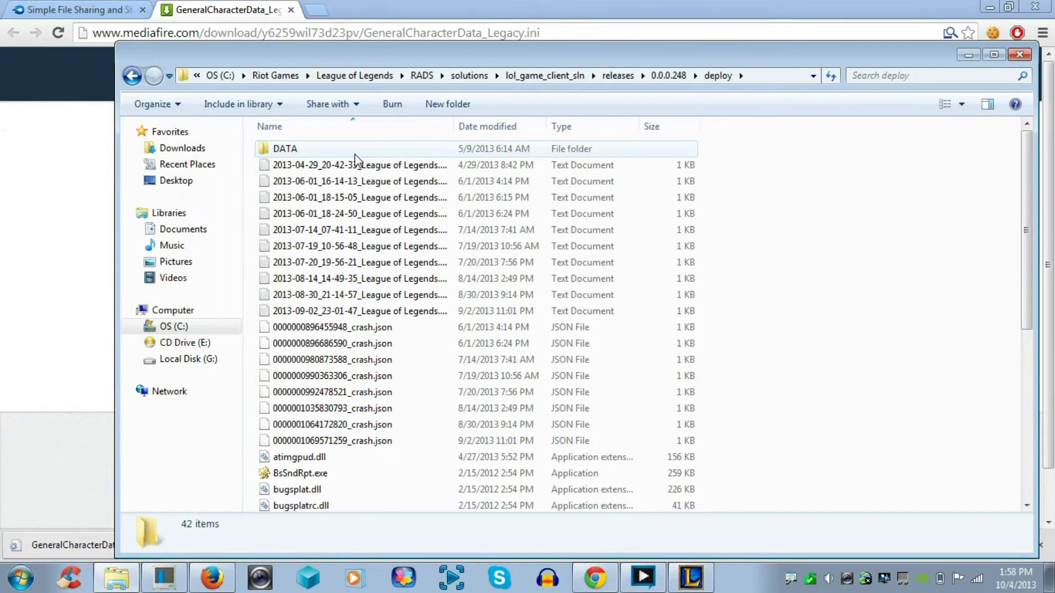
left_click(355, 157)
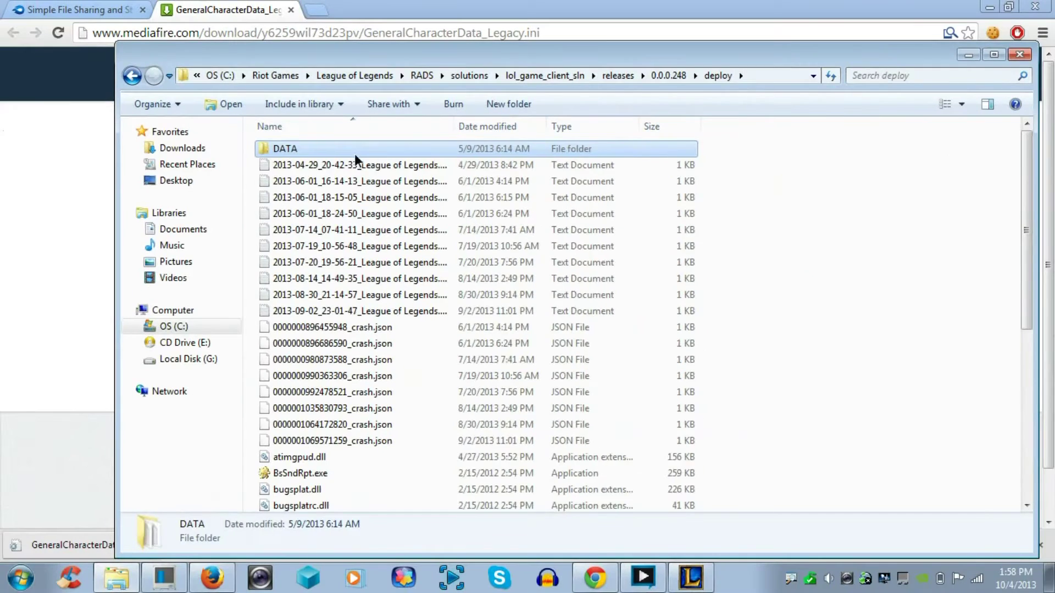
double_click(355, 154)
left_click(352, 182)
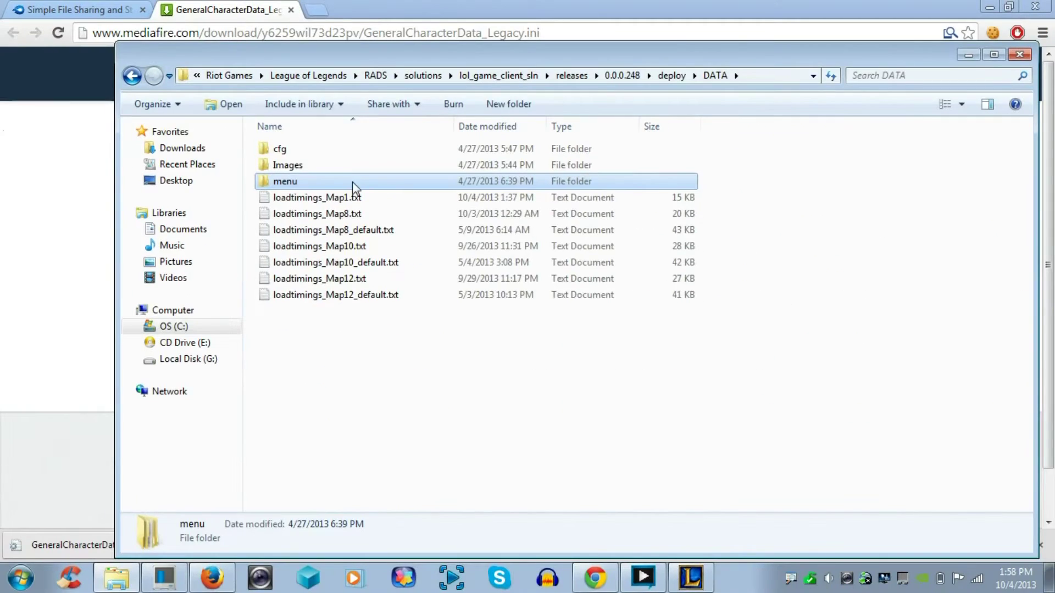
double_click(368, 188)
left_click(341, 131)
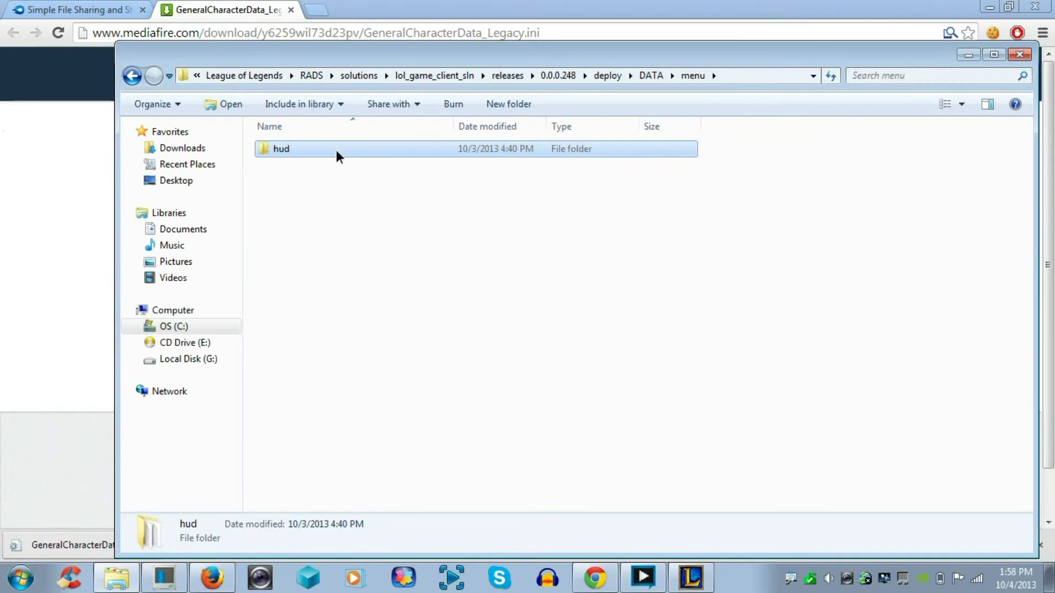
Paste GeneralCharacterData_Legacy.ini into the menu\hud folder
double_click(336, 149)
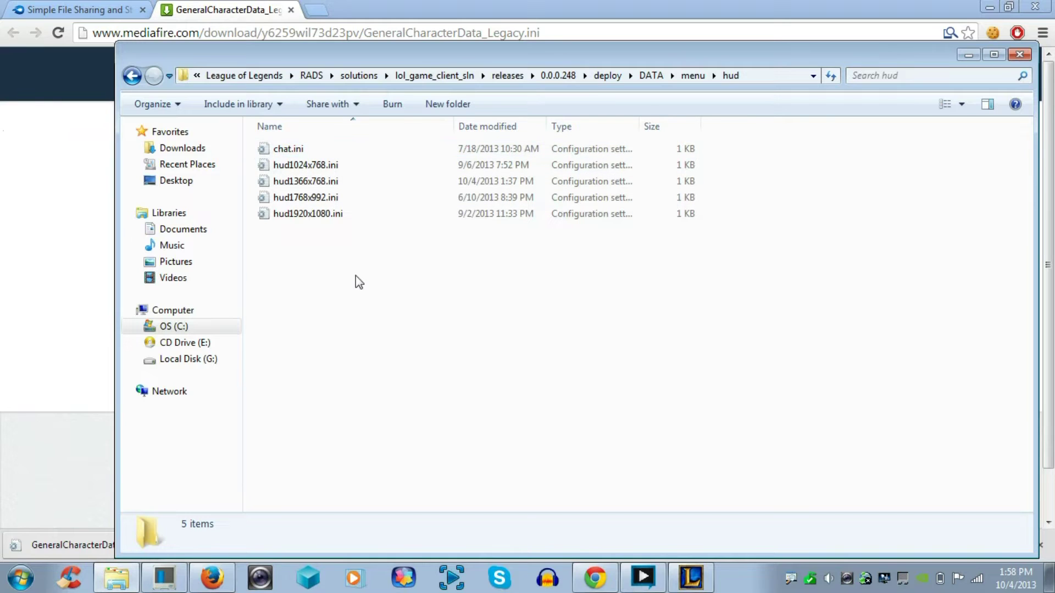
right_click(314, 241)
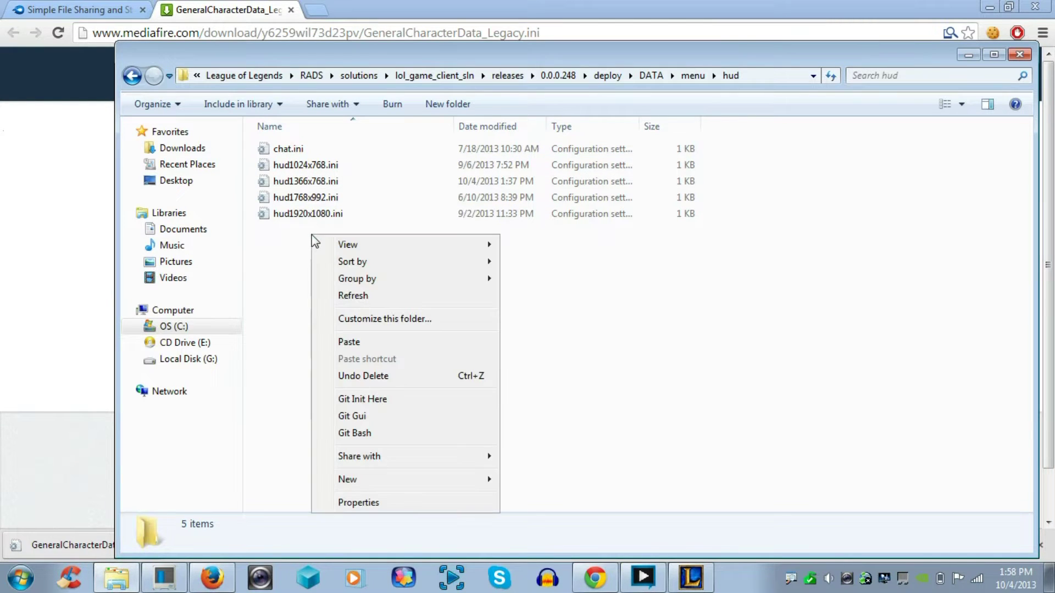
left_click(382, 343)
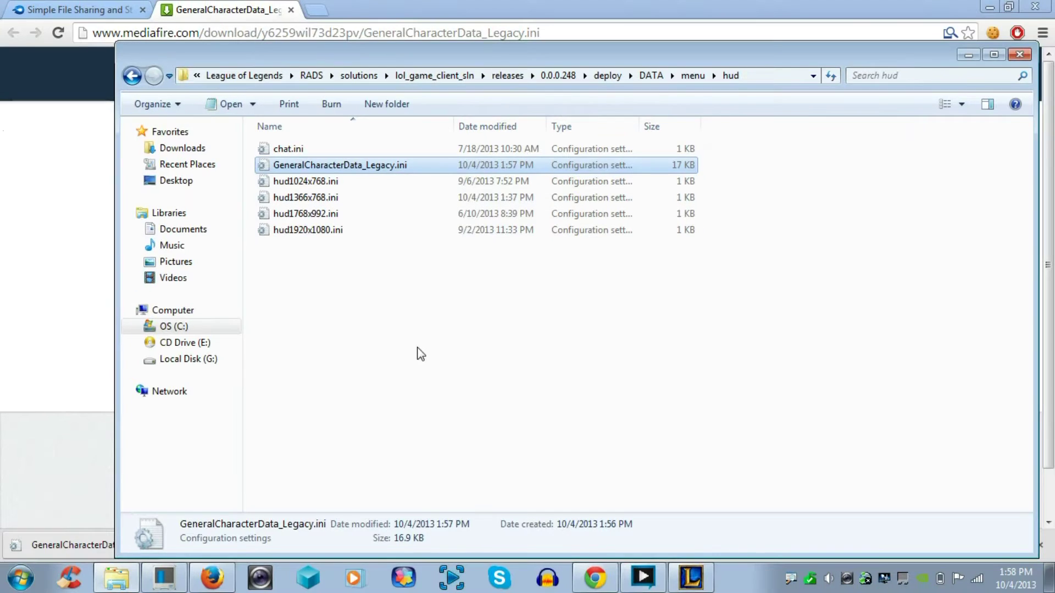
left_click(427, 352)
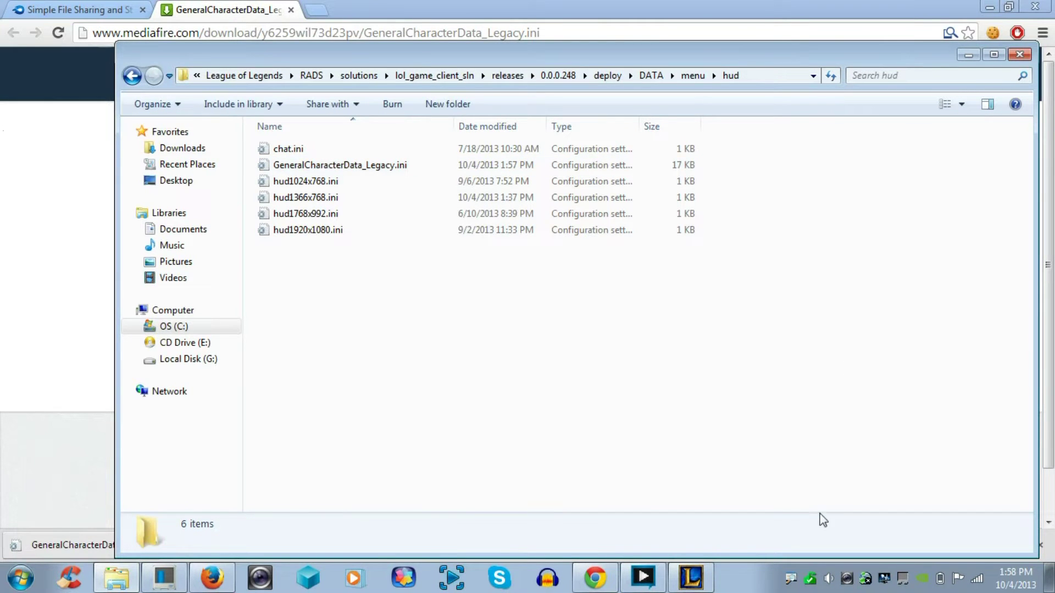
Create and start a custom Summoner's Rift game, accepting no IP/XP rewards
left_click(694, 577)
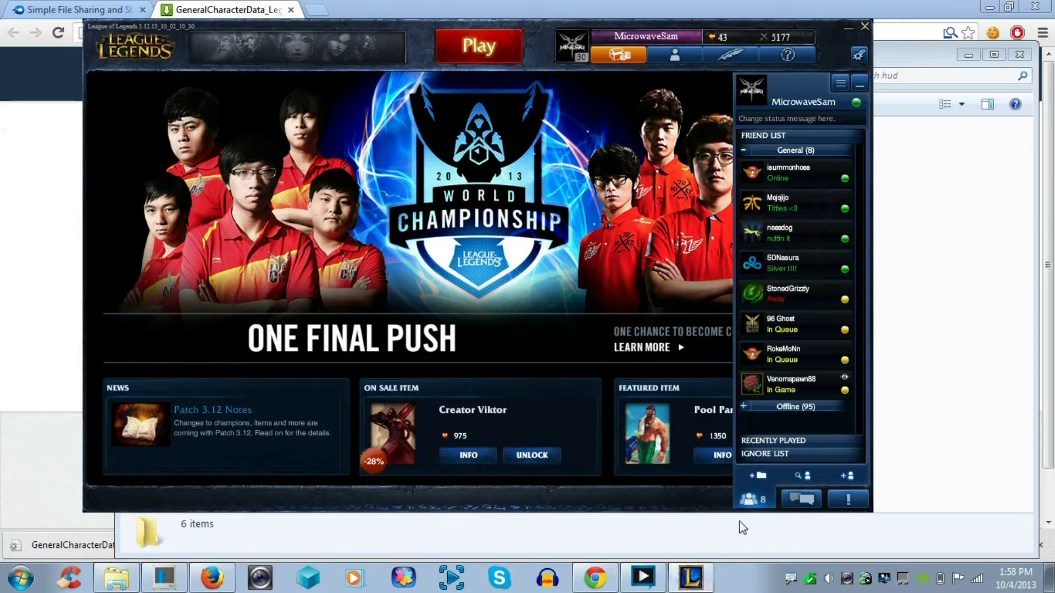
left_click(760, 501)
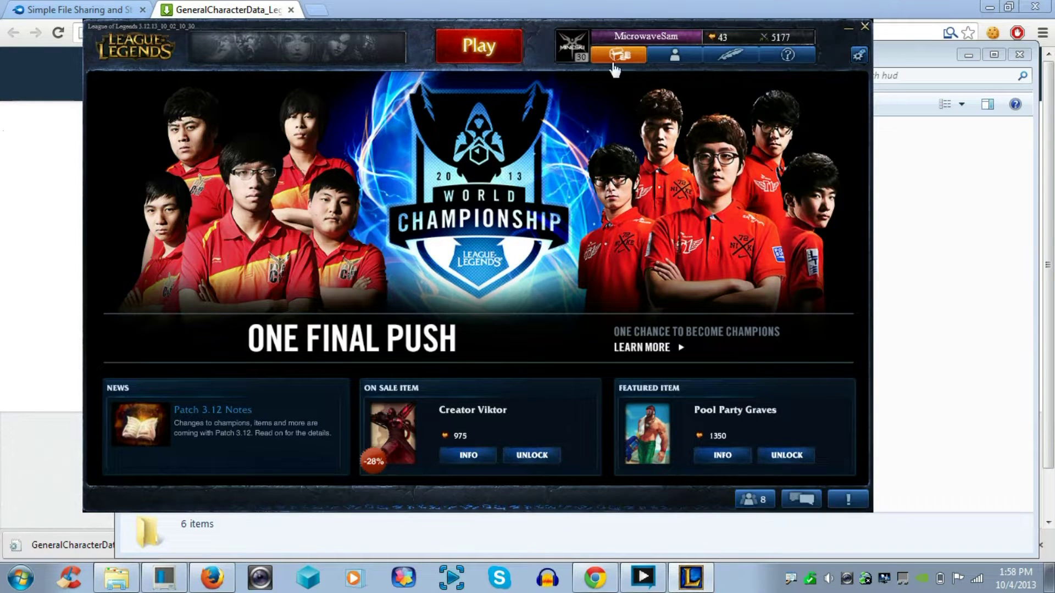
left_click(501, 53)
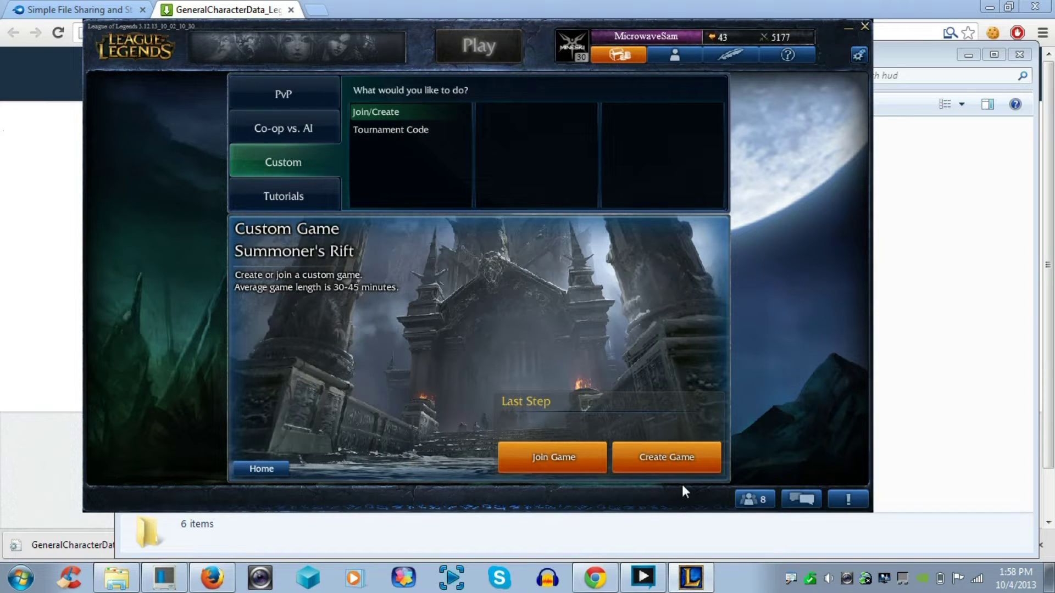
left_click(681, 461)
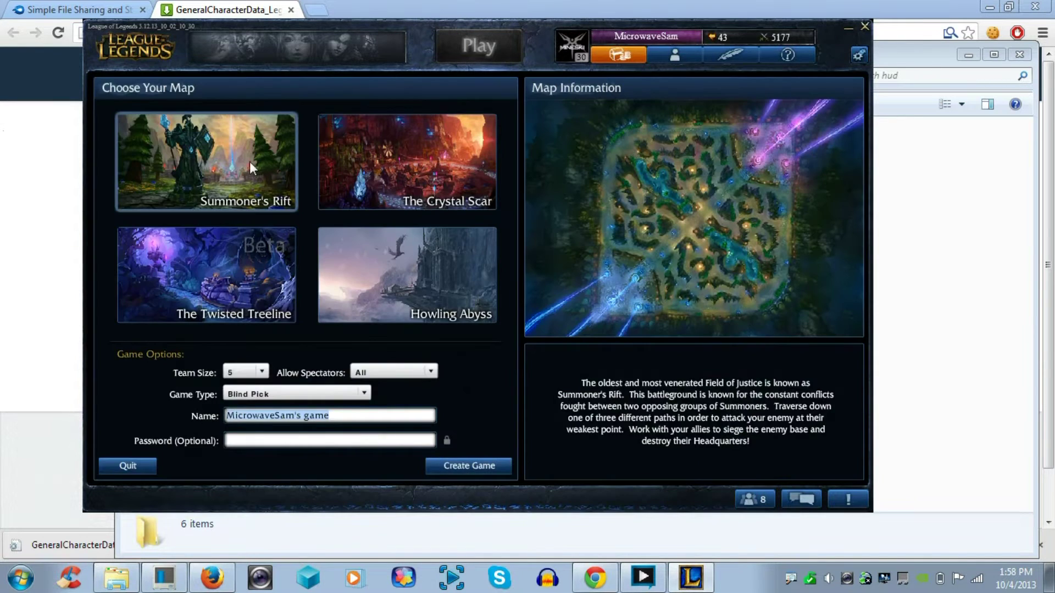
left_click(467, 466)
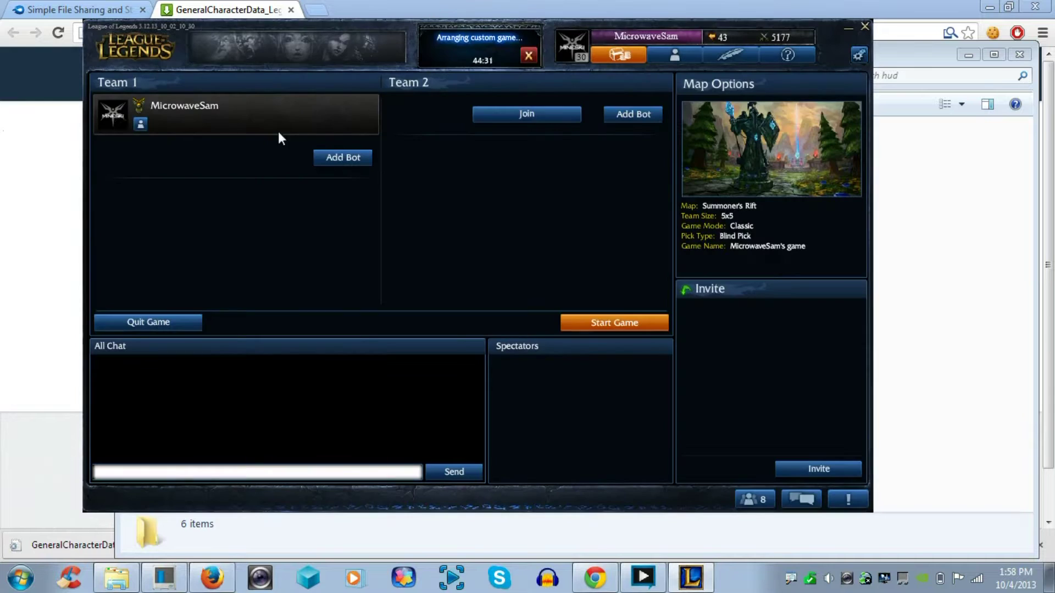
left_click(600, 324)
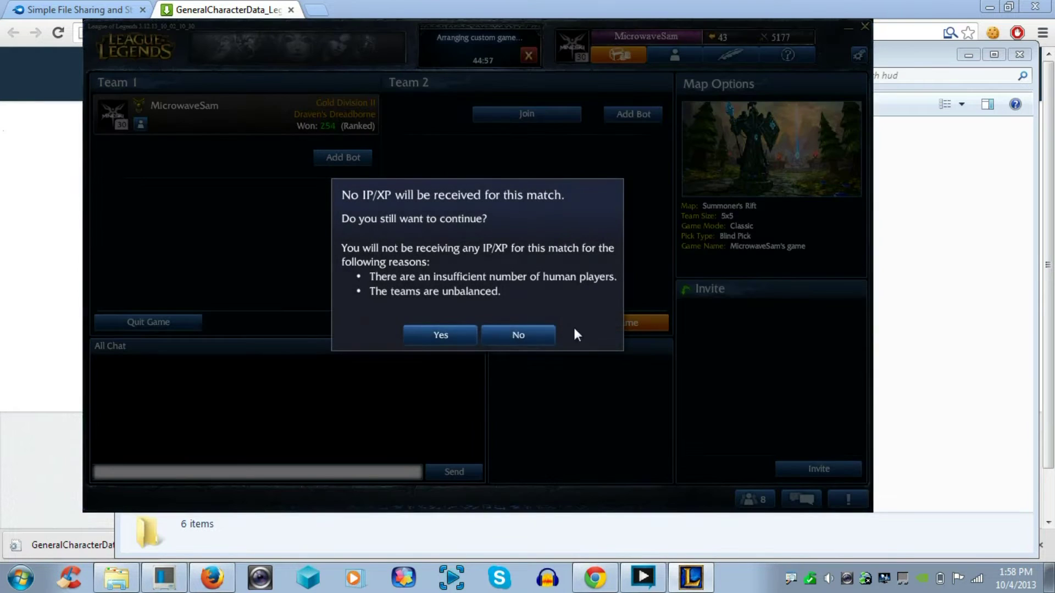
left_click(467, 341)
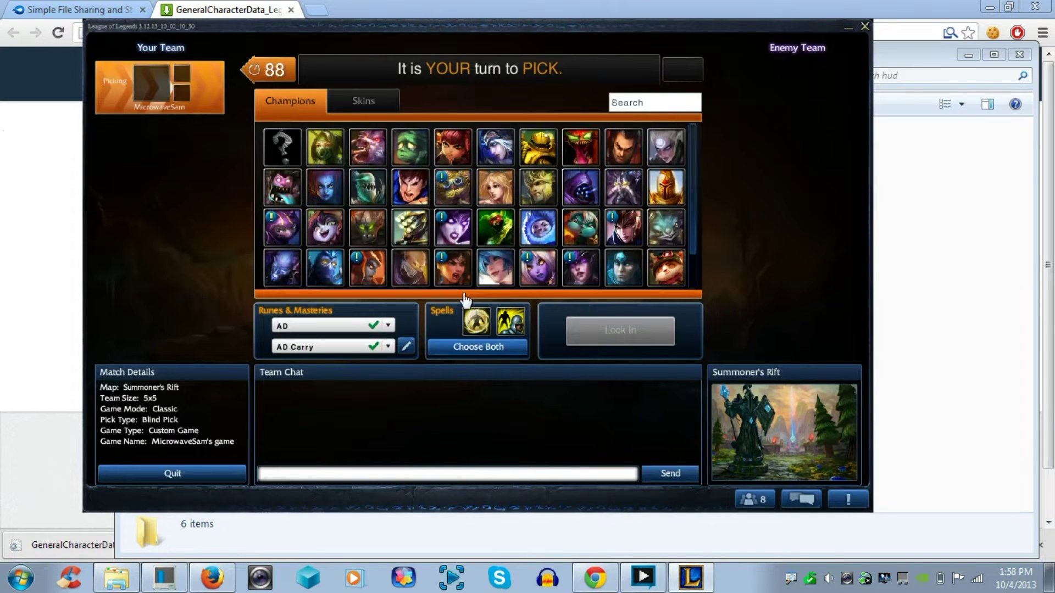
Pick Ashe with the Woad Ashe skin and lock her in
scroll(498, 252, "down", 5)
scroll(410, 231, "up", 2)
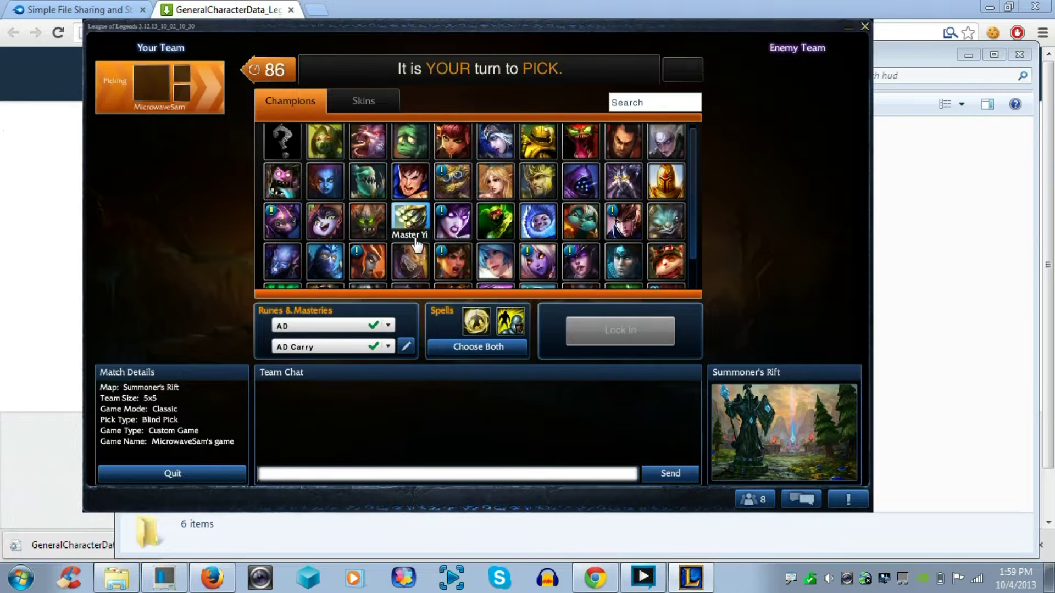
left_click(496, 158)
left_click(361, 101)
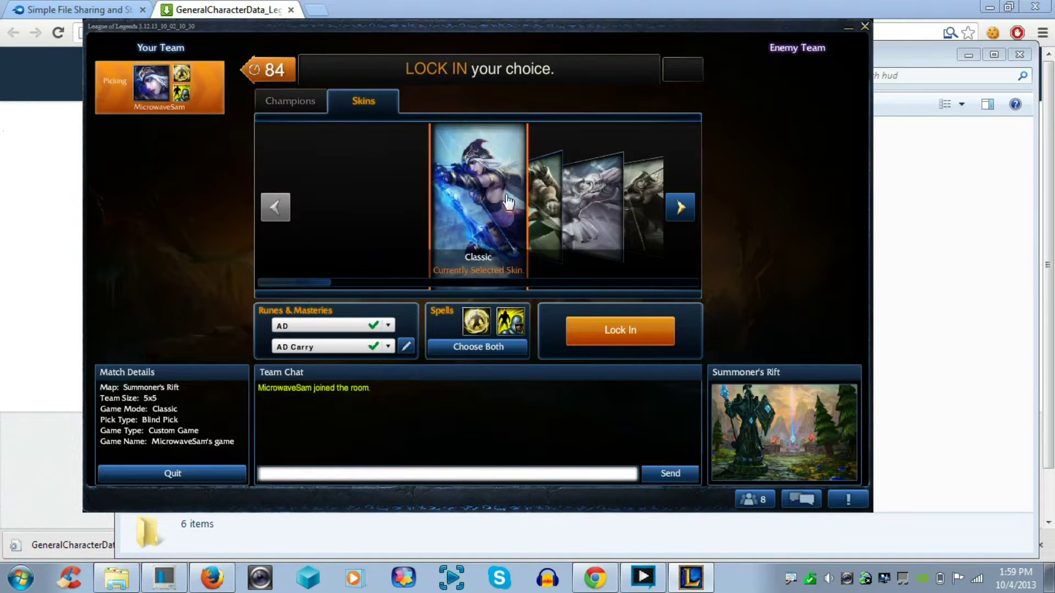
left_click(551, 233)
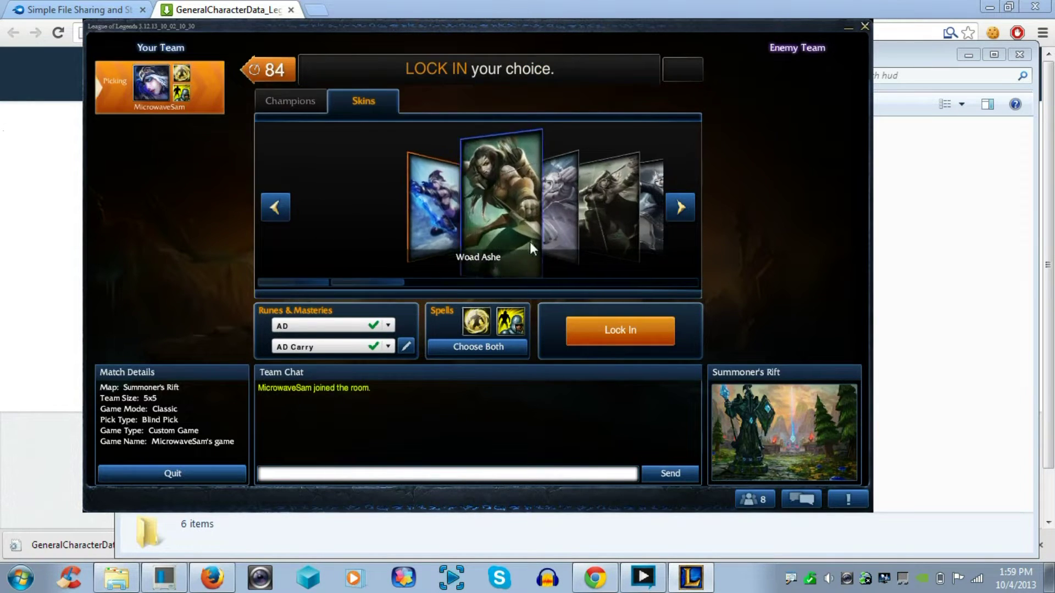
left_click(614, 342)
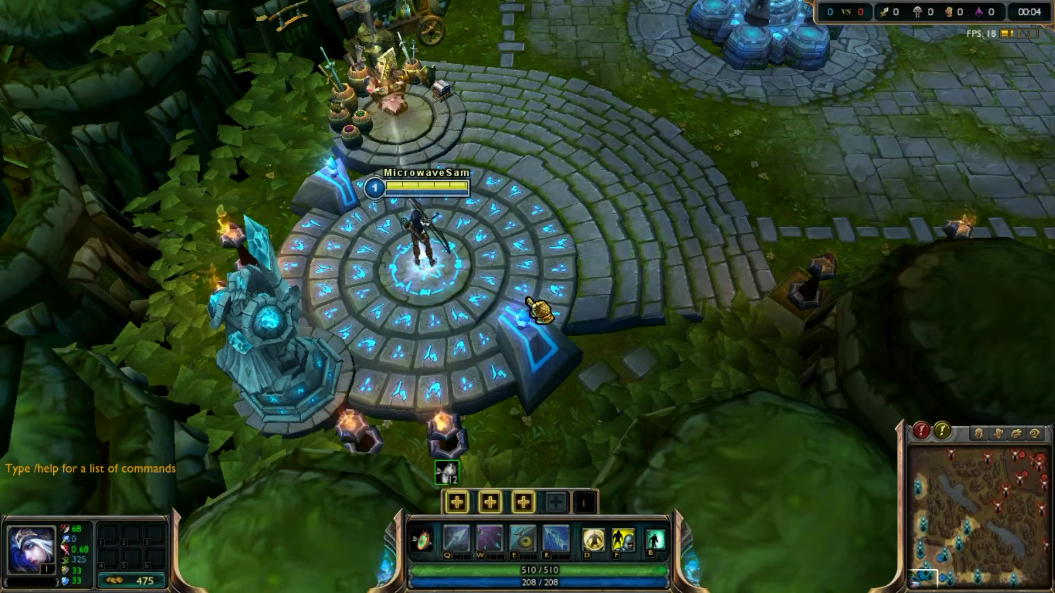
Start the champion moving and buy Doran's Blade from the item shop
right_click(595, 88)
key("space")
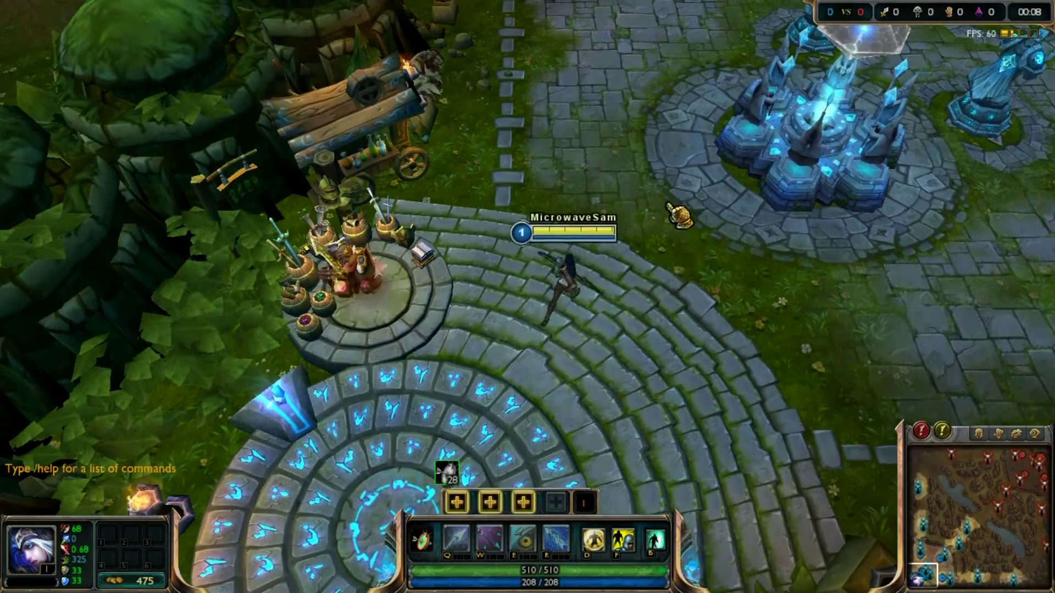
key("p")
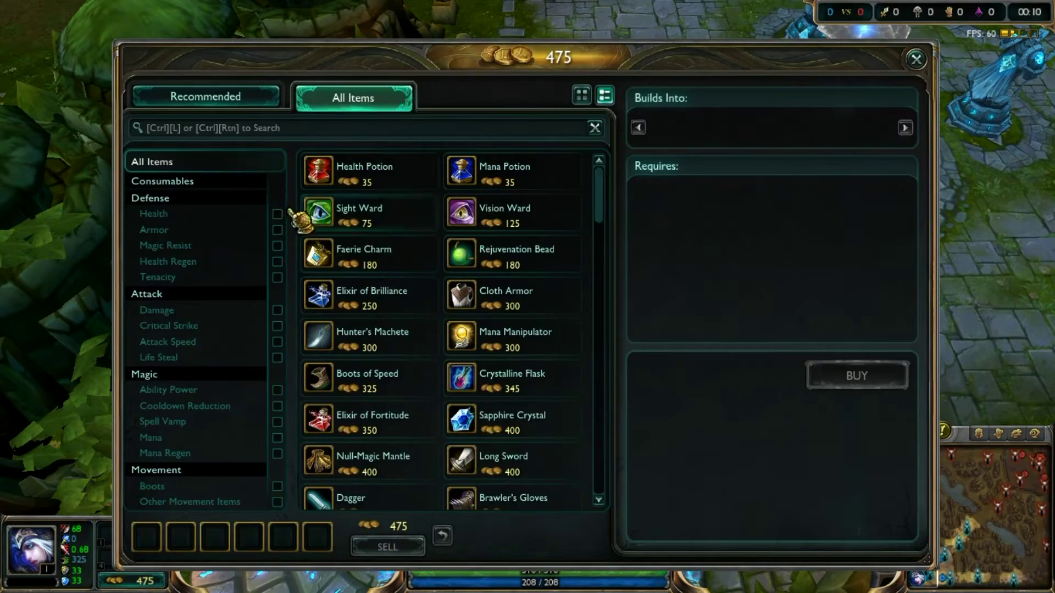
left_click(237, 99)
left_click(235, 278)
right_click(236, 278)
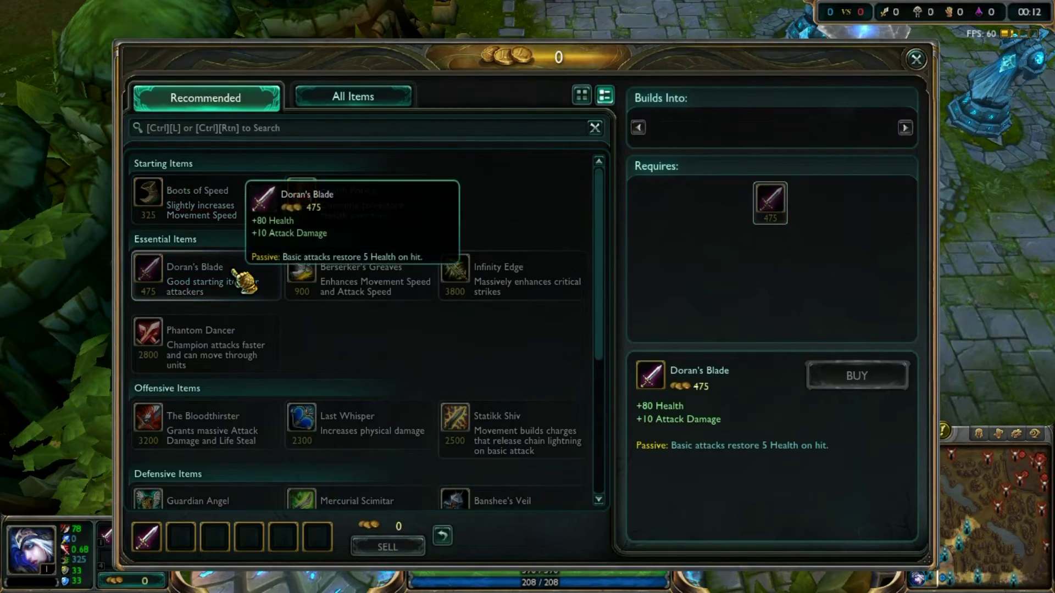
key("p")
Walk the champion down toward the spawn platform and zoom in on its yellow health bar
right_click(878, 225)
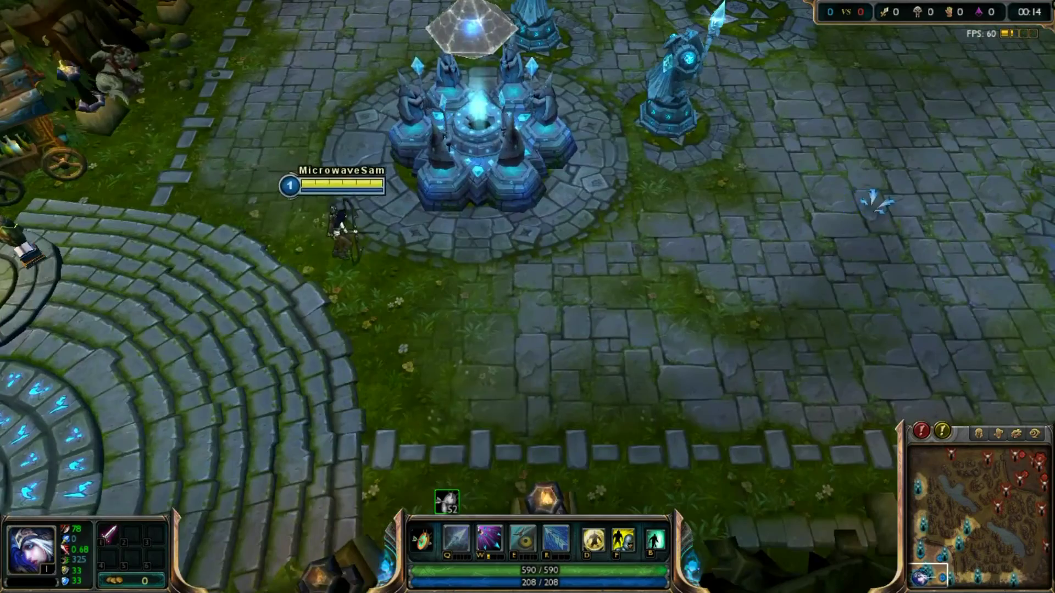
right_click(906, 118)
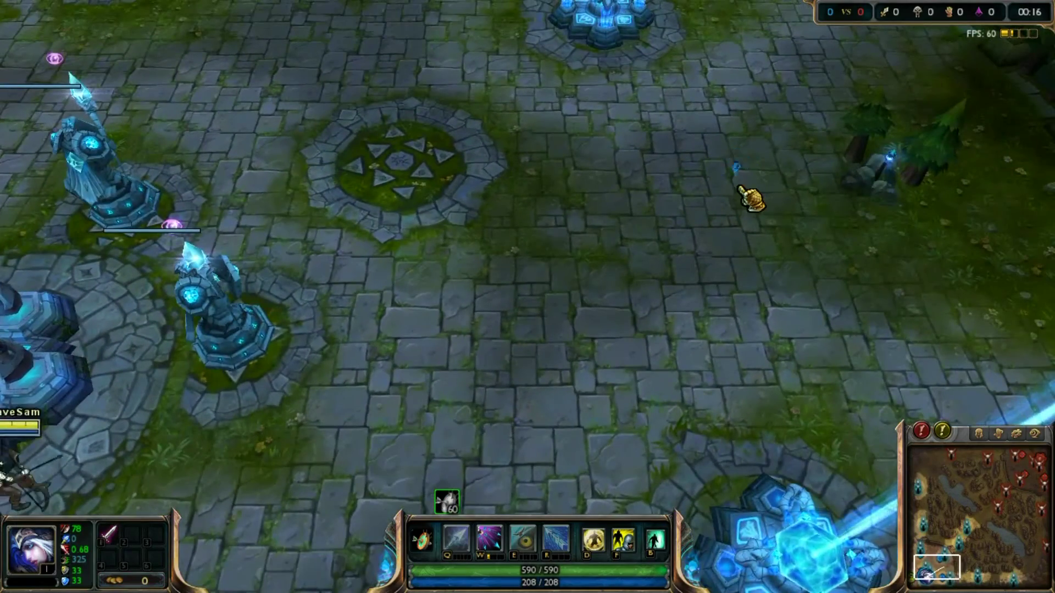
right_click(718, 154)
key("Tab")
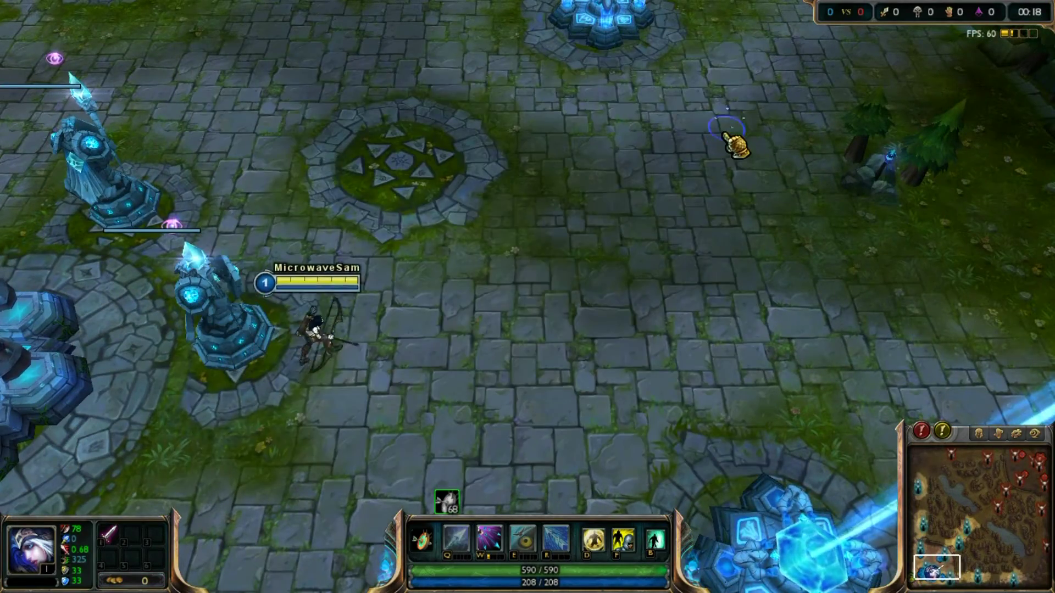
key("space")
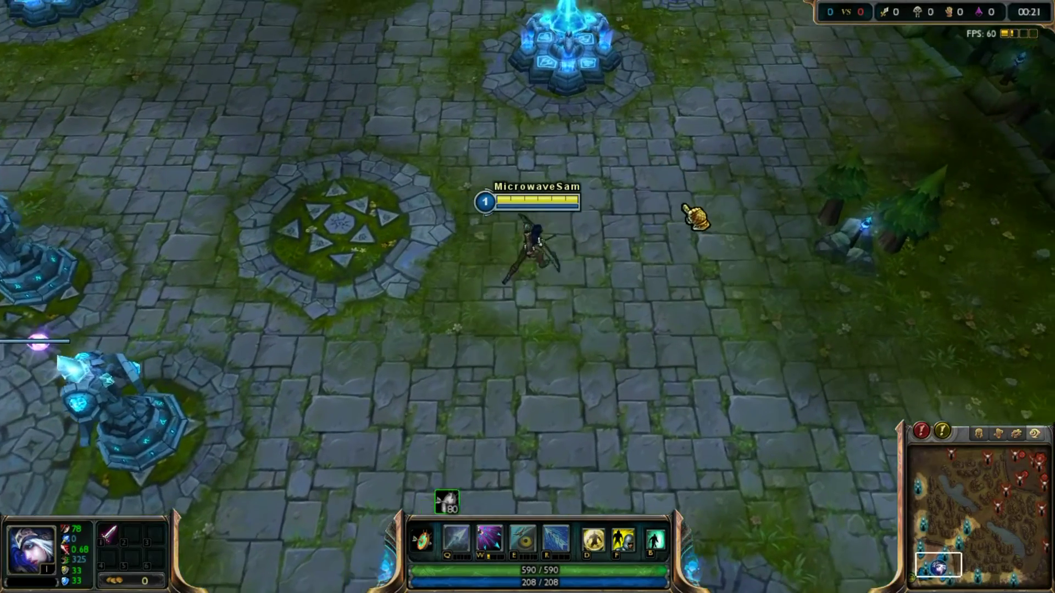
right_click(608, 337)
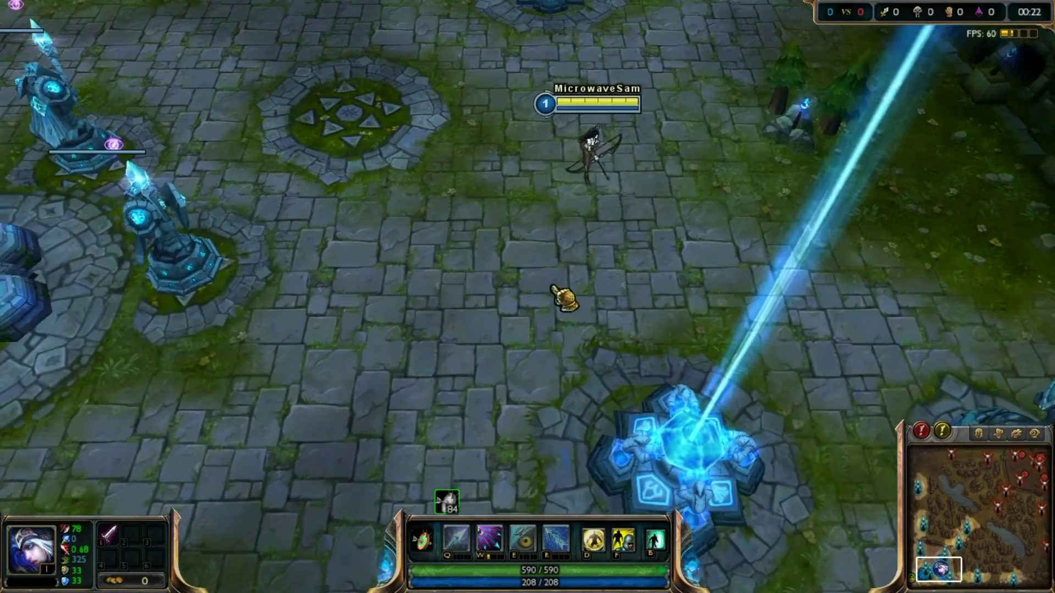
scroll(605, 192, "up", 3)
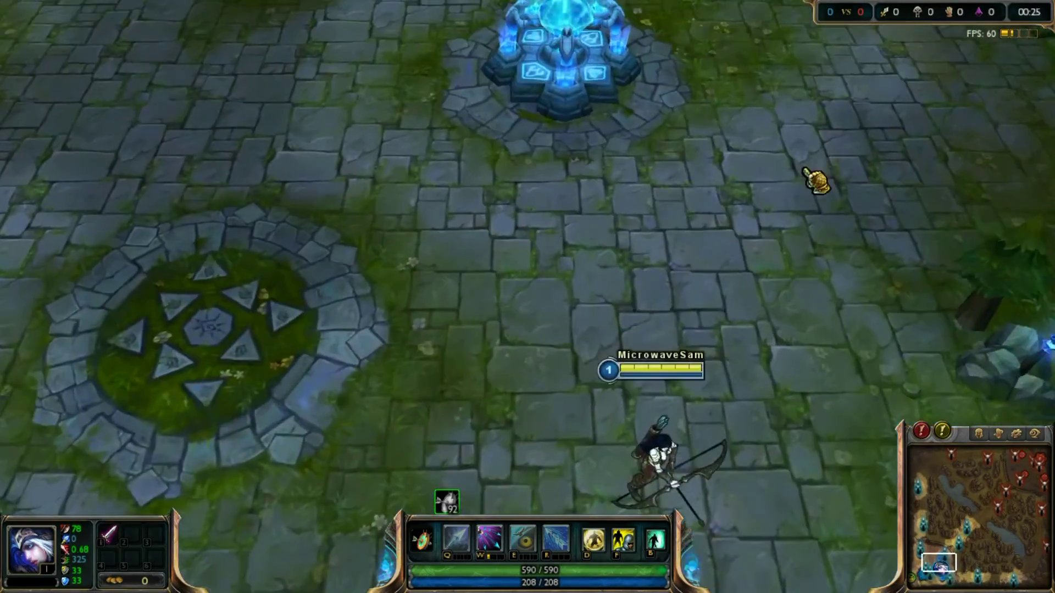
key("space")
scroll(549, 313, "up", 3)
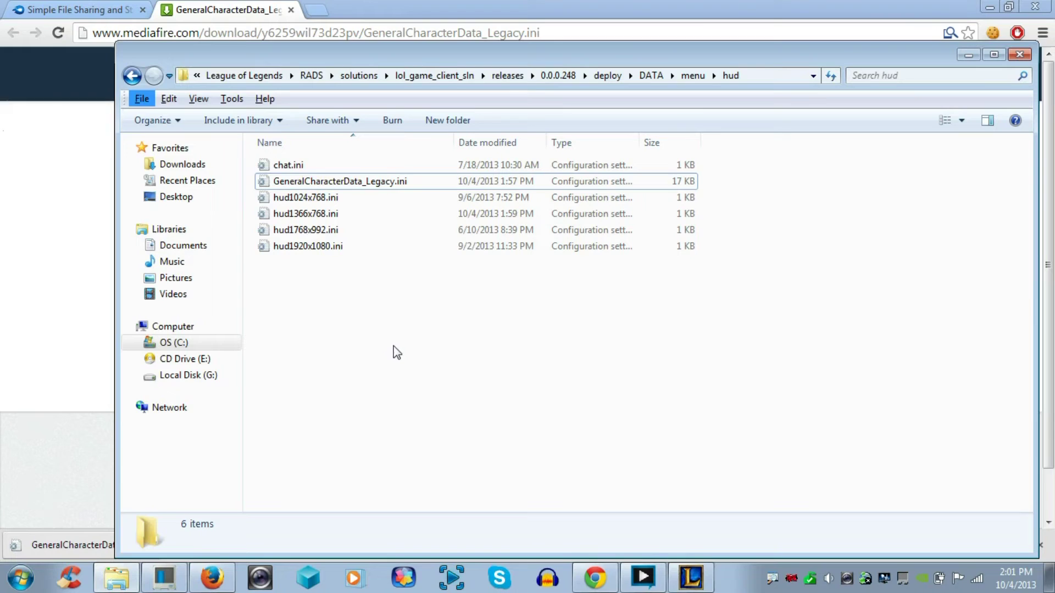
Open GeneralCharacterData_Legacy.ini from the hud folder in Notepad via its context menu
key("alt")
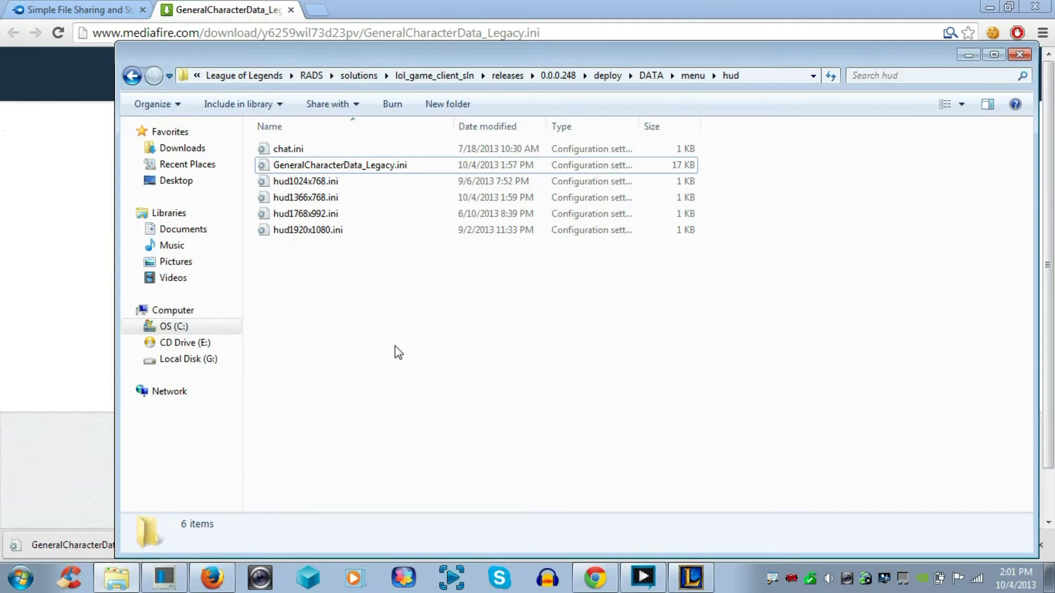
left_click(391, 166)
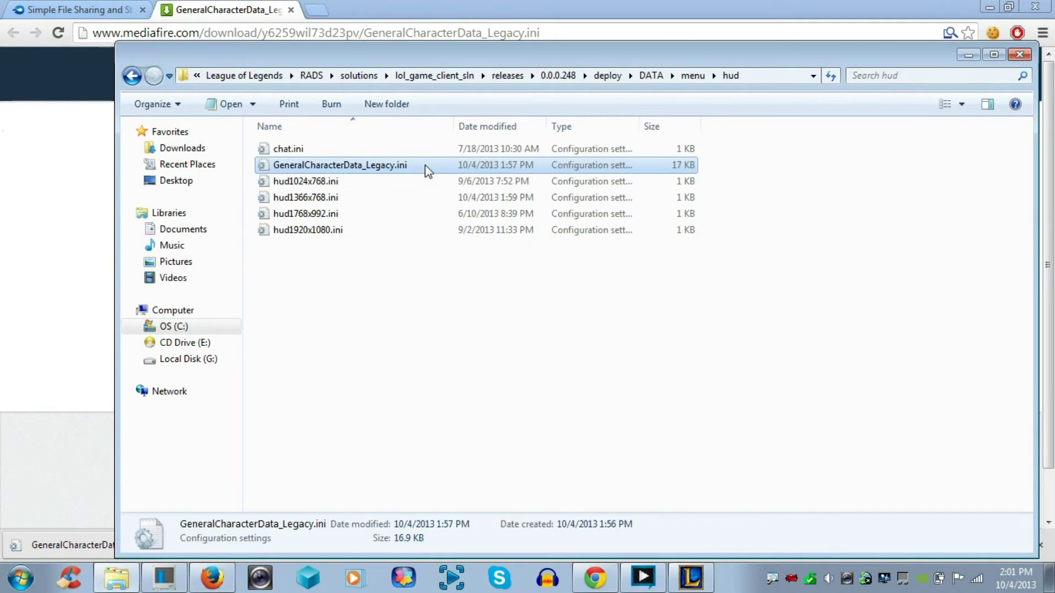
right_click(428, 171)
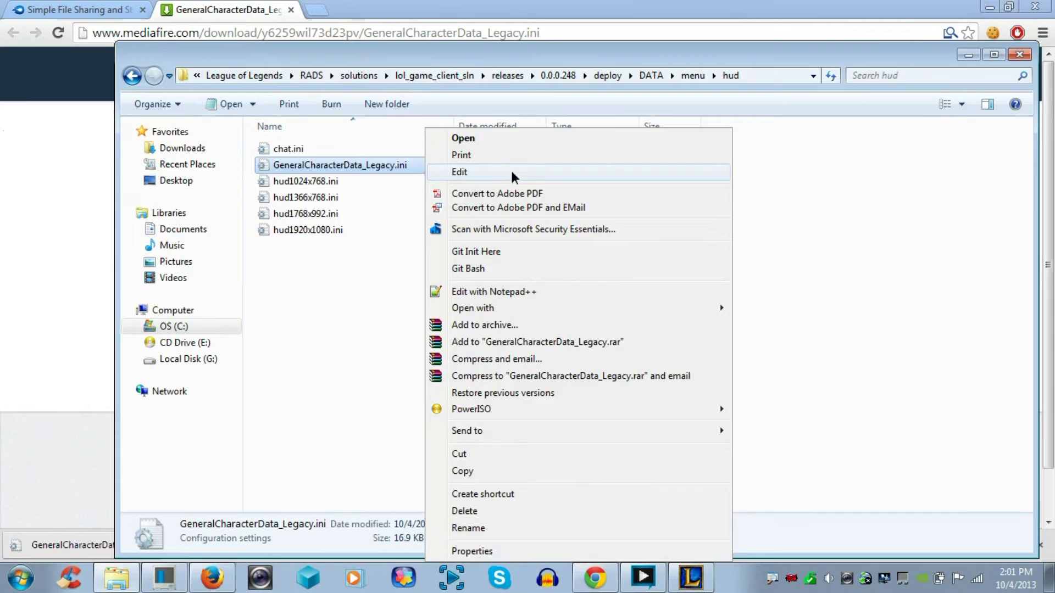
left_click(509, 166)
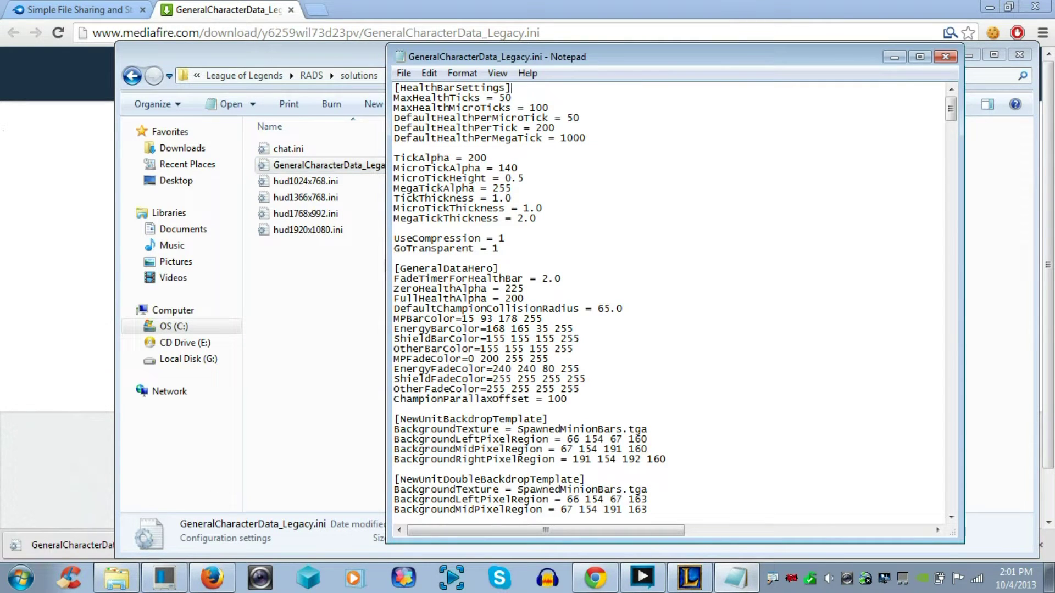
Search the file for '[Health' to jump to the health bar section
key("ctrl+f")
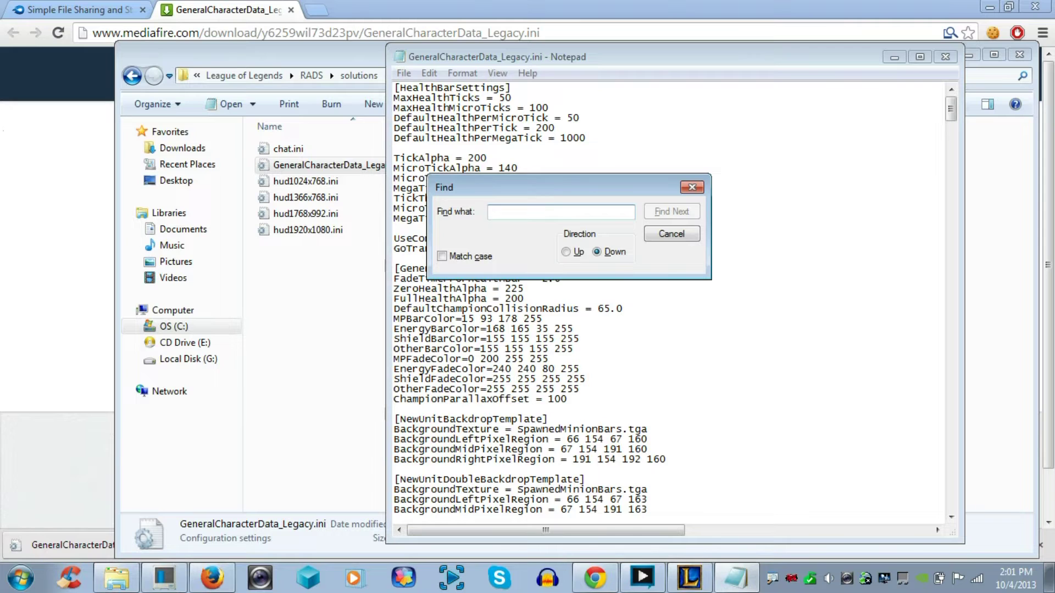
type("[")
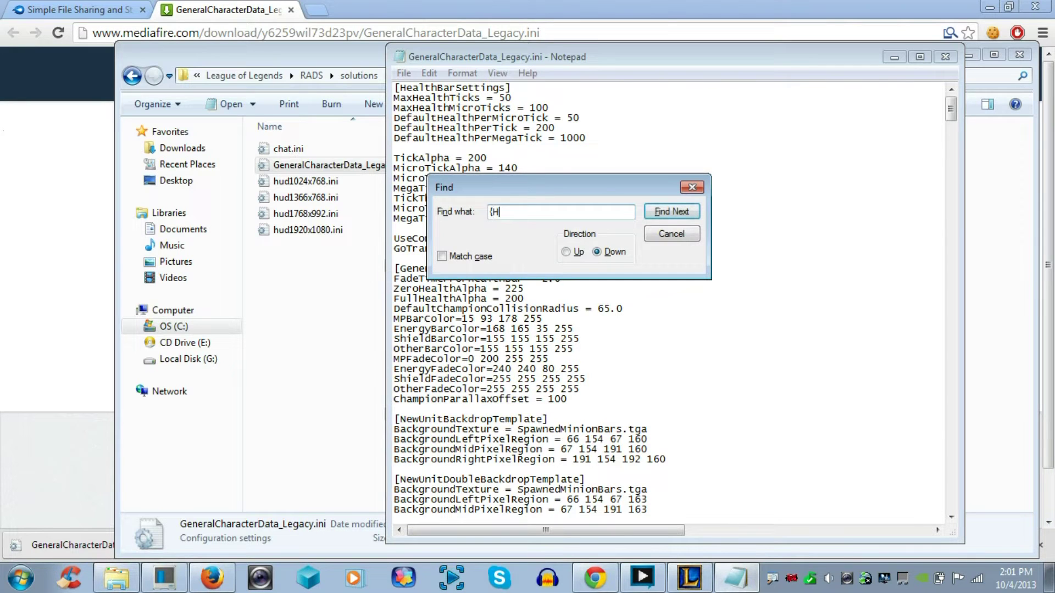
type("He")
key("BackSpace")
key("BackSpace")
key("BackSpace")
type("[H")
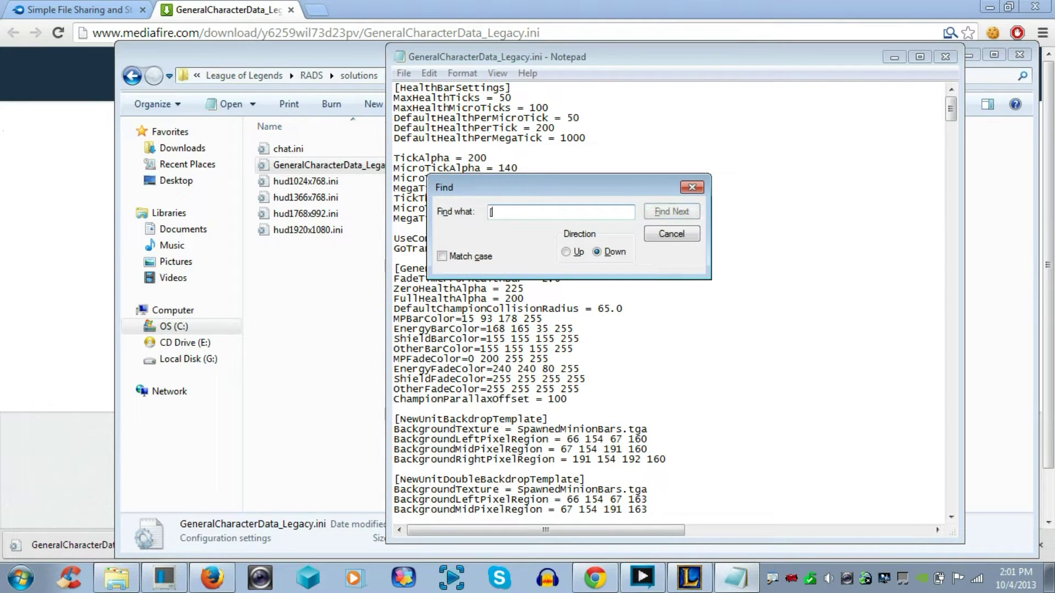
type("ealth")
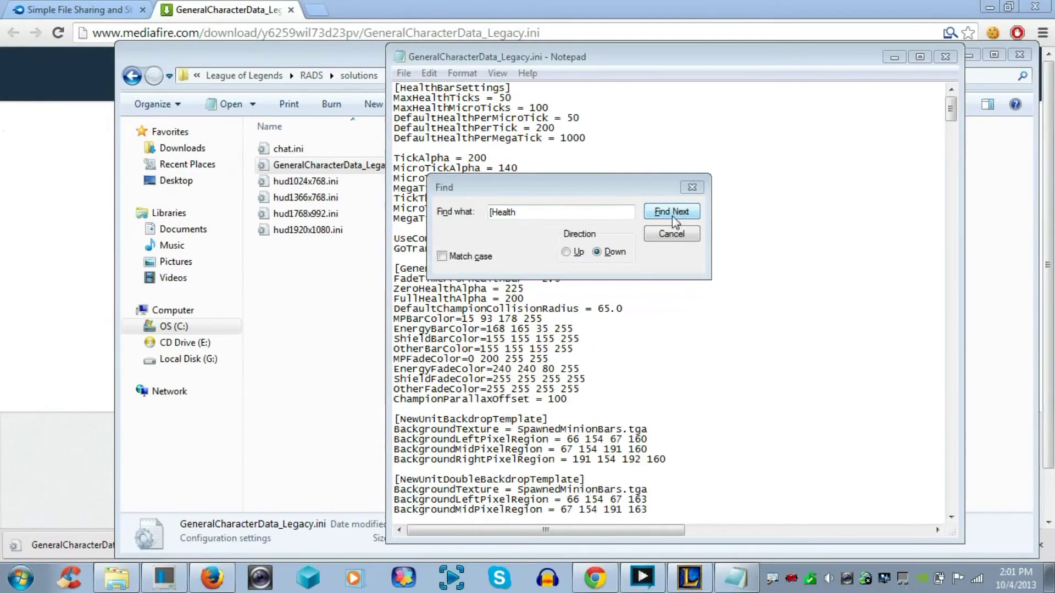
left_click(676, 212)
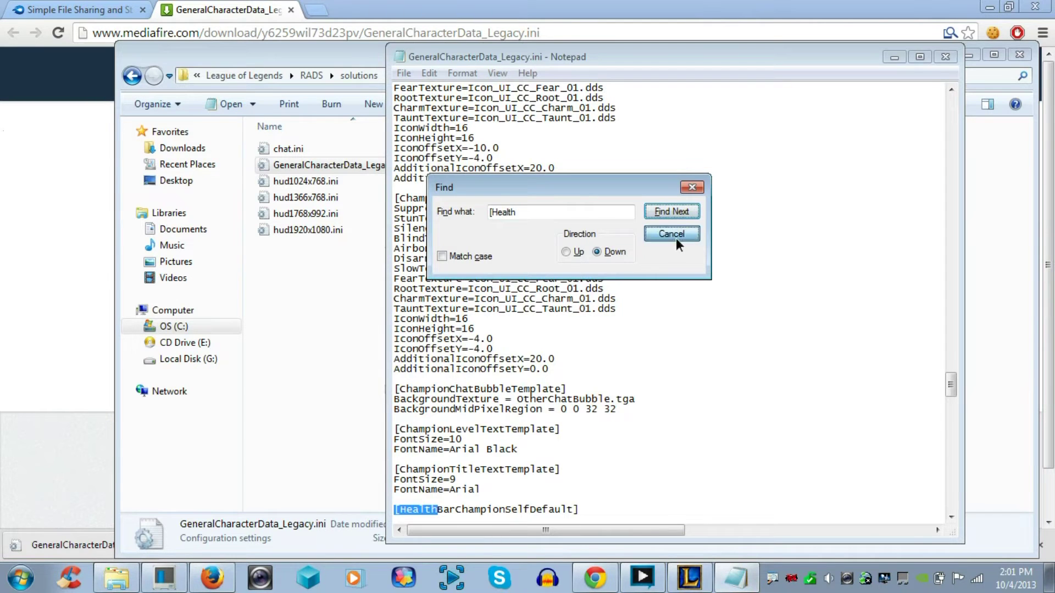
left_click(675, 239)
scroll(670, 299, "down", 9)
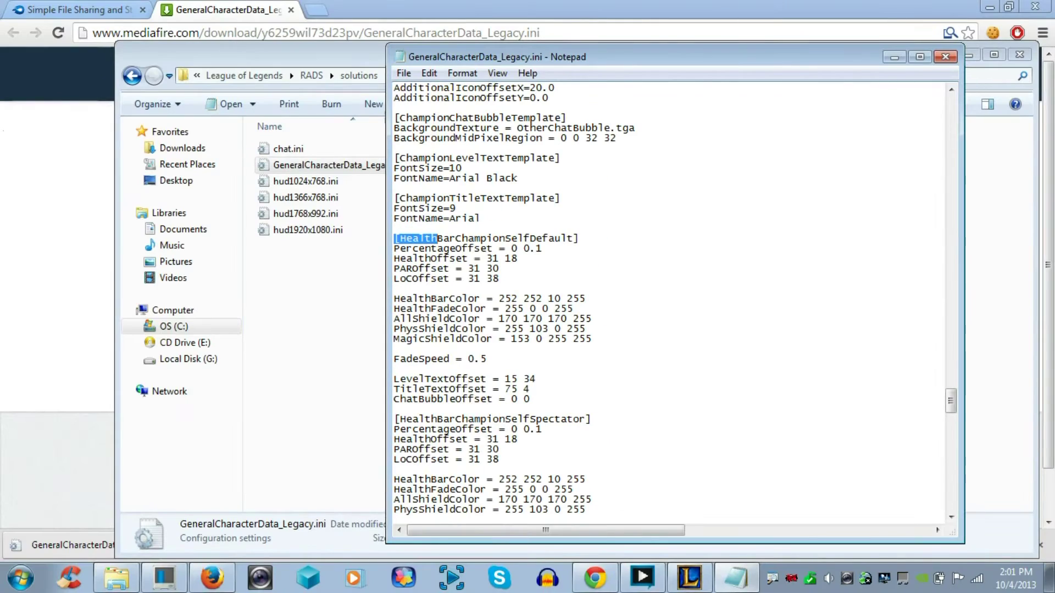
left_click(499, 299)
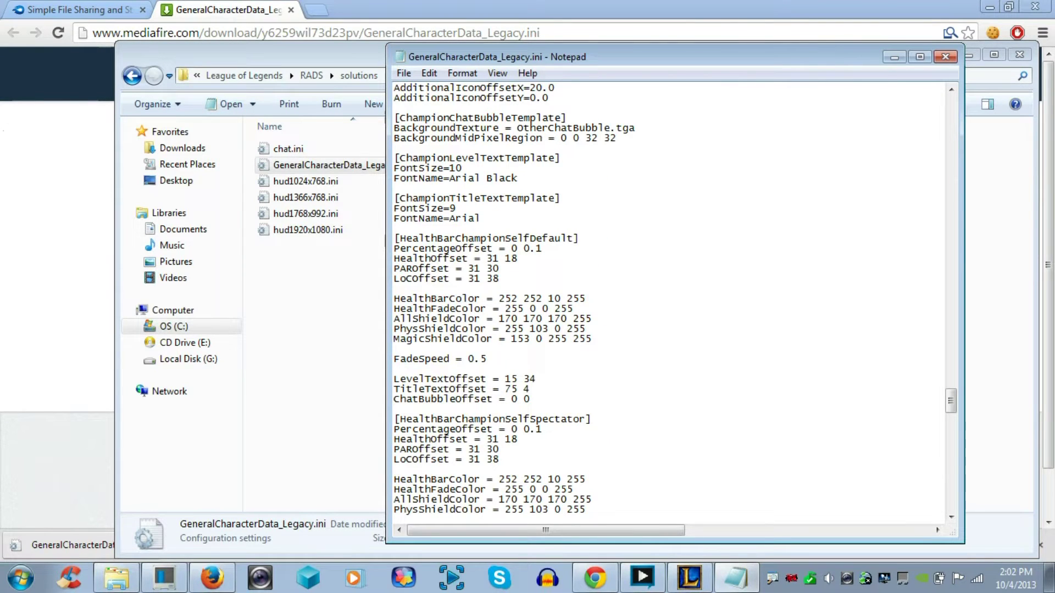
mouse_move(499, 299)
left_mouse_down()
mouse_move(586, 299)
mouse_move(394, 289)
left_mouse_up()
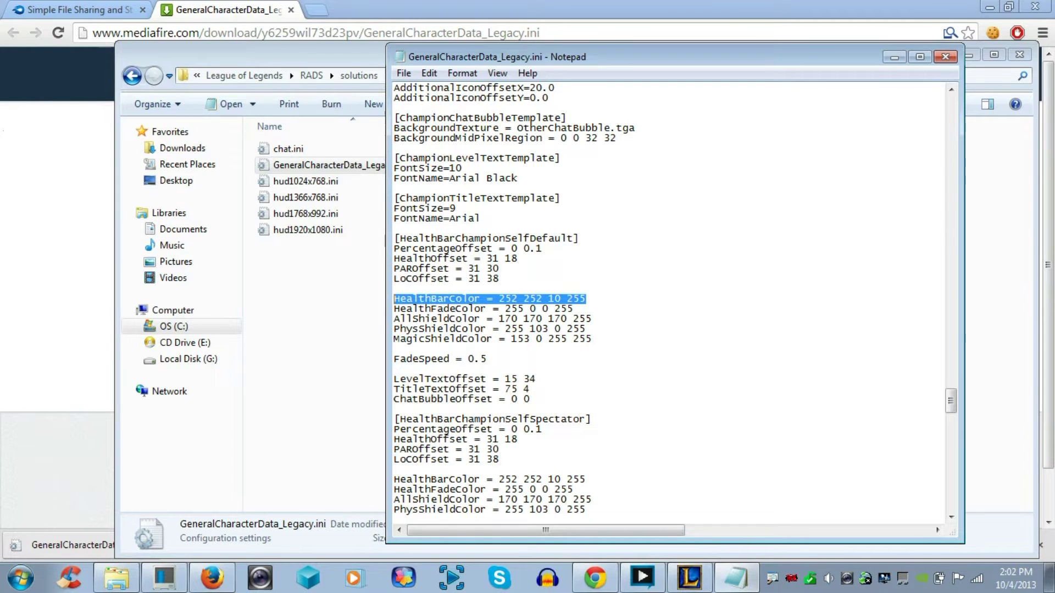
left_click(418, 14)
Load colorpicker.com in a new Chrome tab
left_click(317, 9)
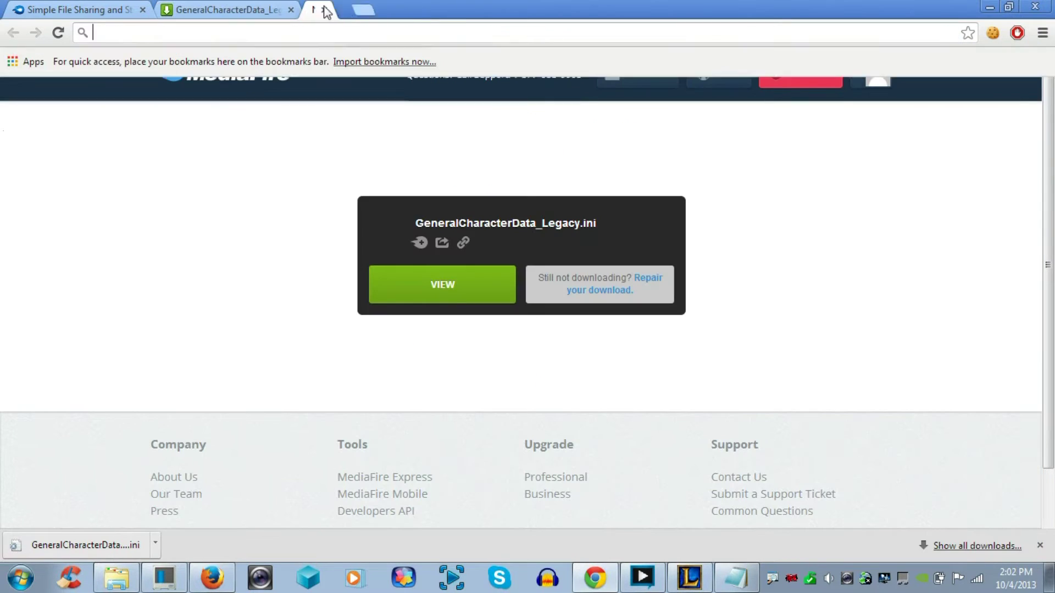
type("colorpicker.c")
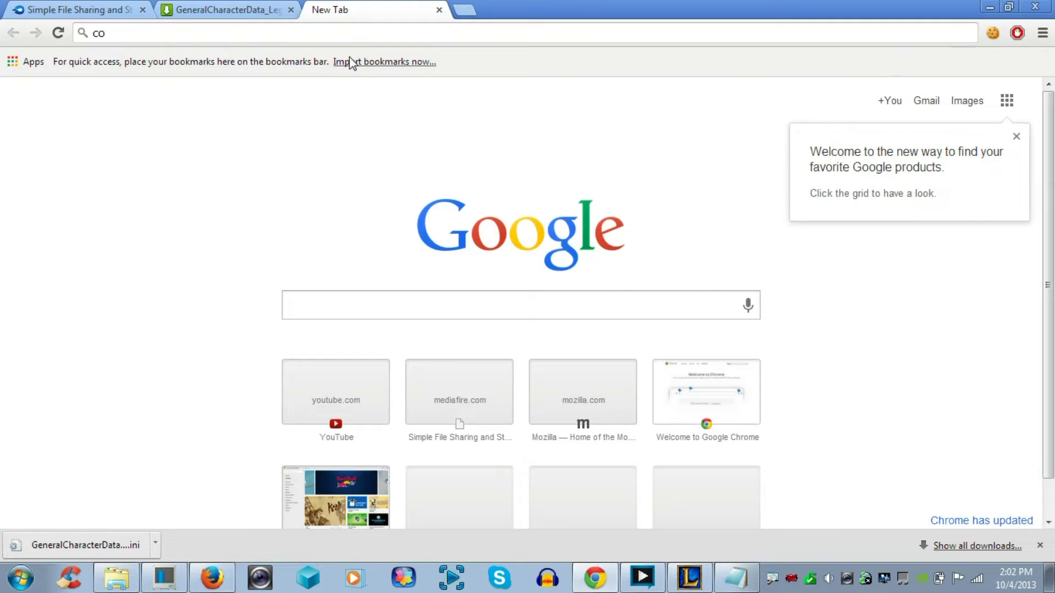
type("om")
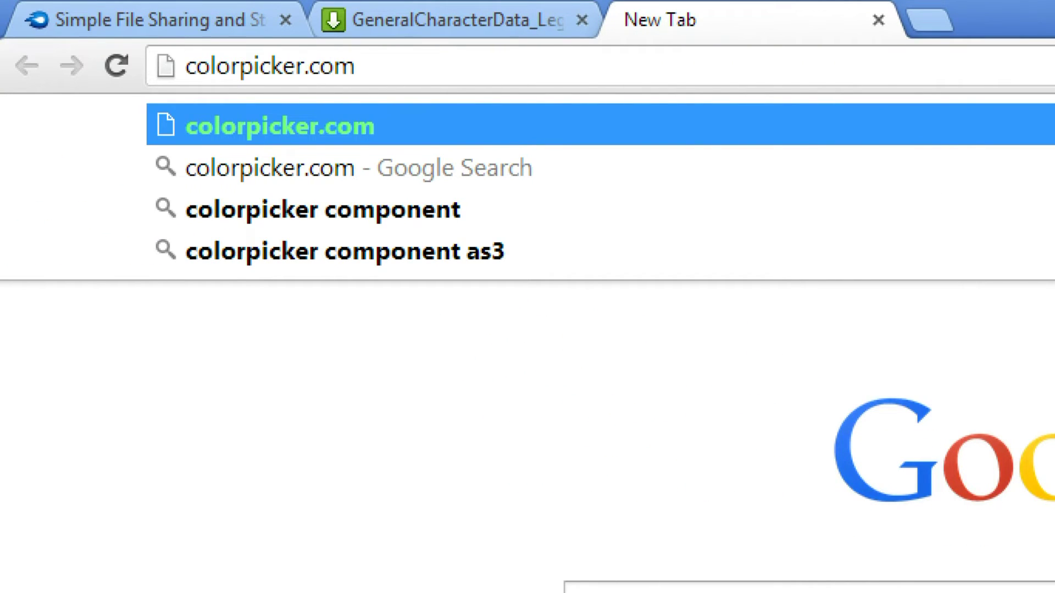
key("Escape")
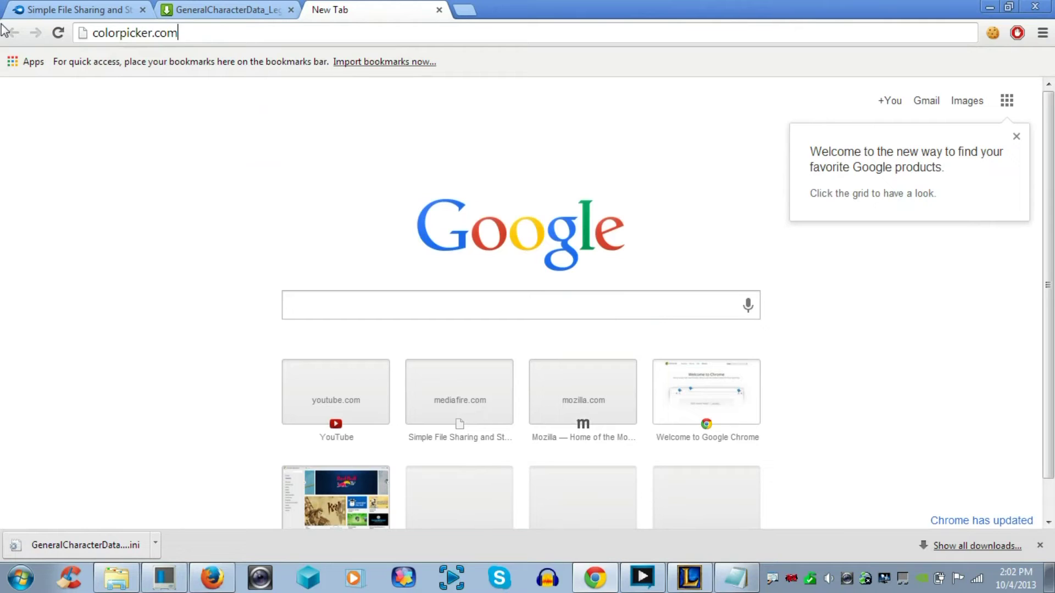
key("Return")
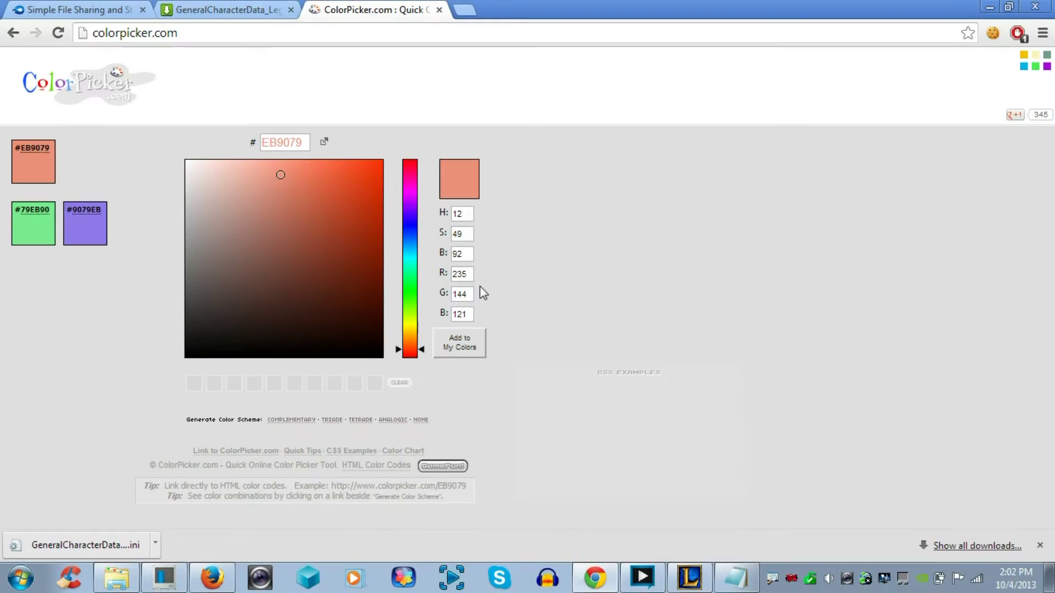
Adjust the picker's hue and shade to a bright magenta
left_click(461, 273)
key("Tab")
key("Tab")
left_click(519, 226)
left_click_drag(282, 177, 363, 227)
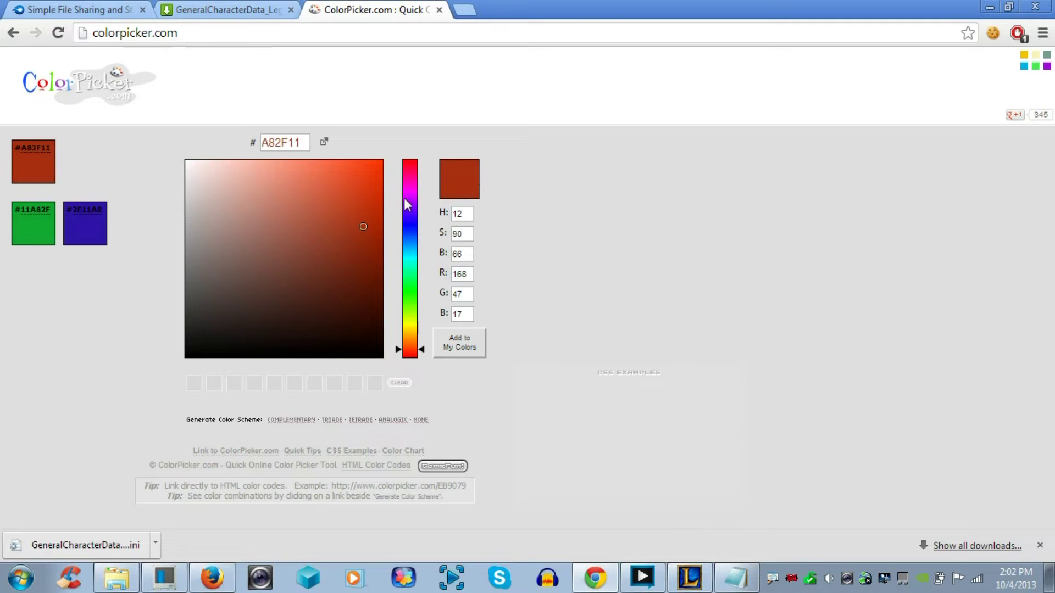
left_click_drag(410, 198, 410, 188)
left_click_drag(357, 222, 369, 168)
Read off and annotate the magenta's RGB values R 245, G 17, B 211
left_click(464, 274)
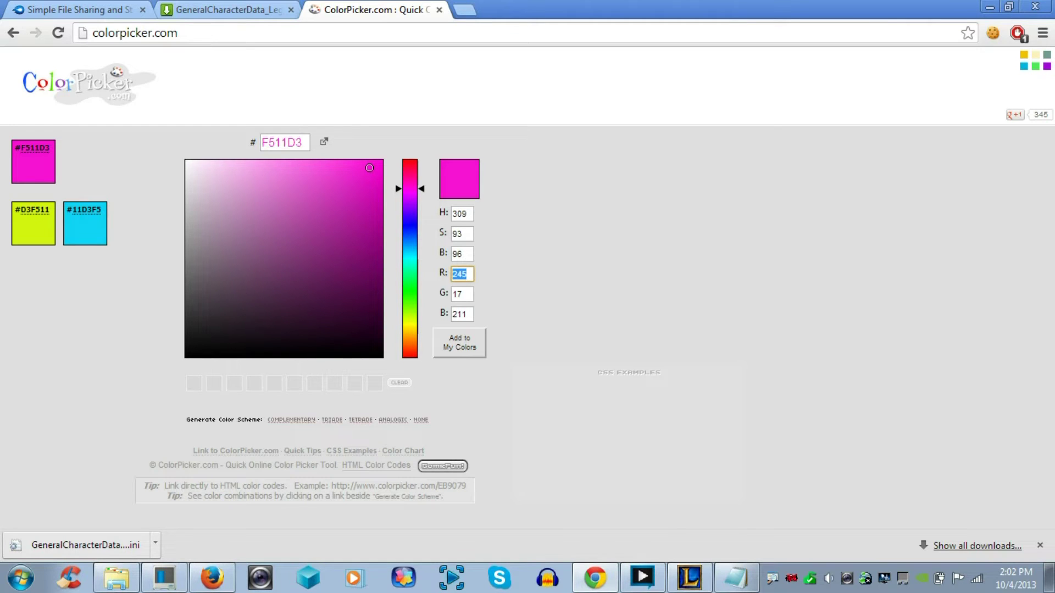
key("Tab")
key("Tab")
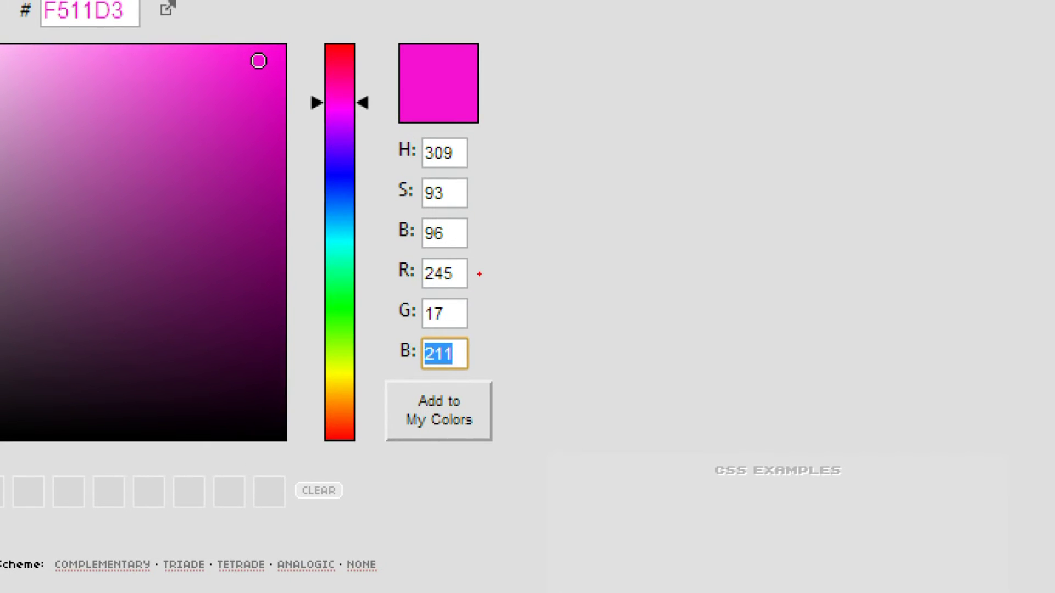
mouse_move(476, 248)
left_mouse_down()
mouse_move(369, 248)
mouse_move(385, 299)
mouse_move(495, 297)
mouse_move(471, 247)
left_mouse_up()
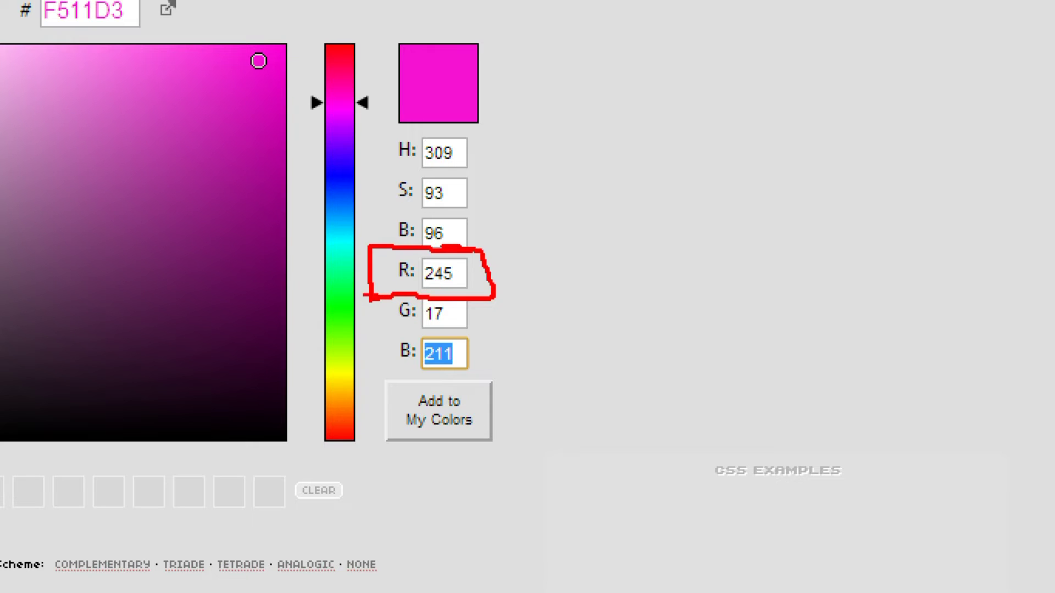
mouse_move(376, 298)
left_mouse_down()
mouse_move(380, 327)
mouse_move(505, 330)
mouse_move(491, 296)
left_mouse_up()
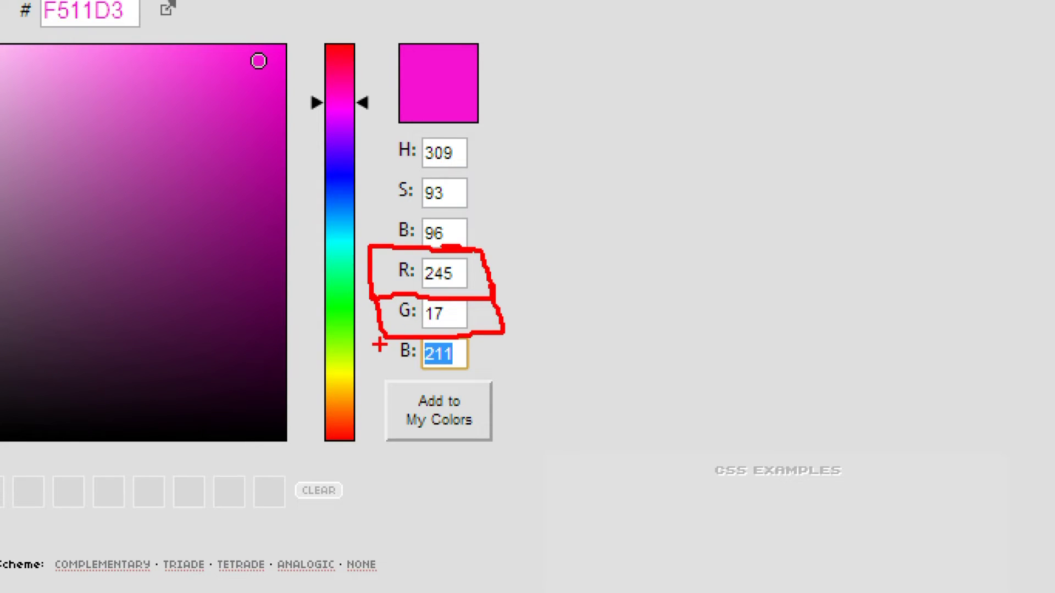
mouse_move(382, 332)
left_mouse_down()
mouse_move(426, 379)
mouse_move(503, 344)
mouse_move(495, 321)
left_mouse_up()
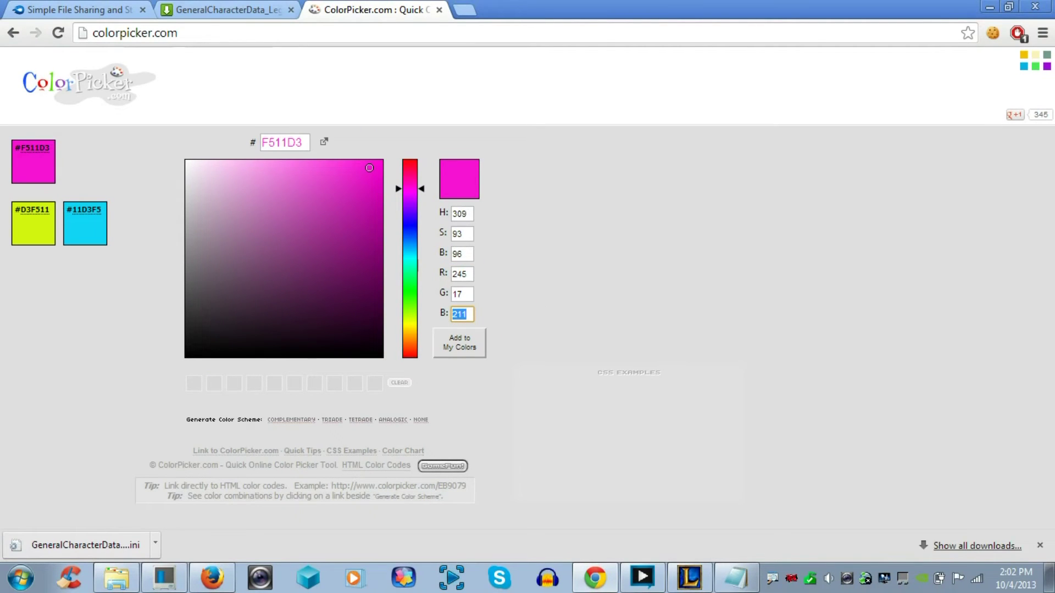
left_click(450, 273)
Replace the first 252 on the HealthBarColor line with ColorPicker's red value 245
right_click(459, 273)
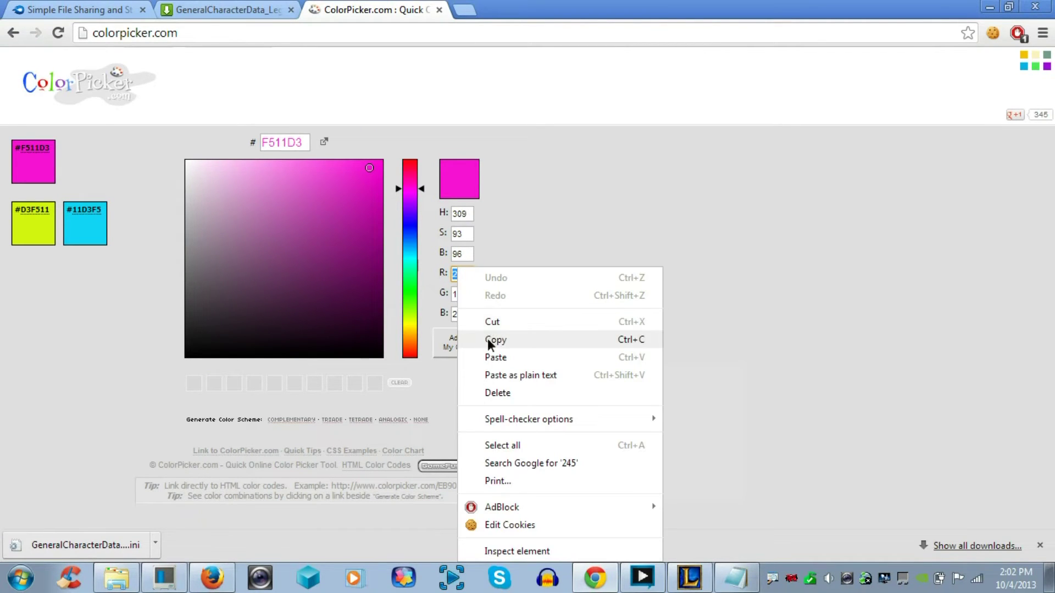
left_click(490, 339)
left_click(733, 580)
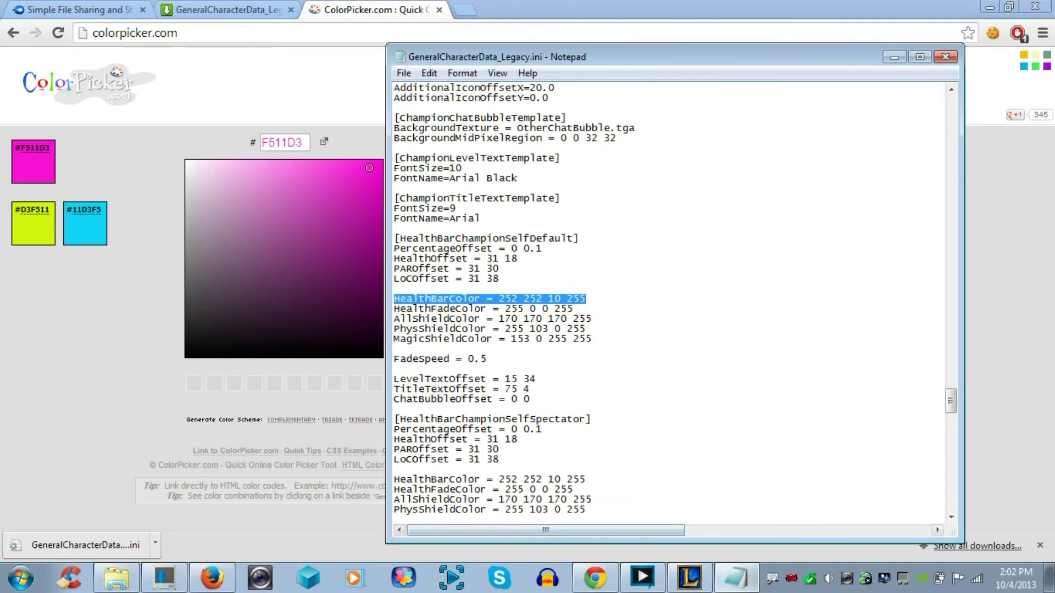
left_click(518, 299)
key("shift+Left")
key("shift+Left")
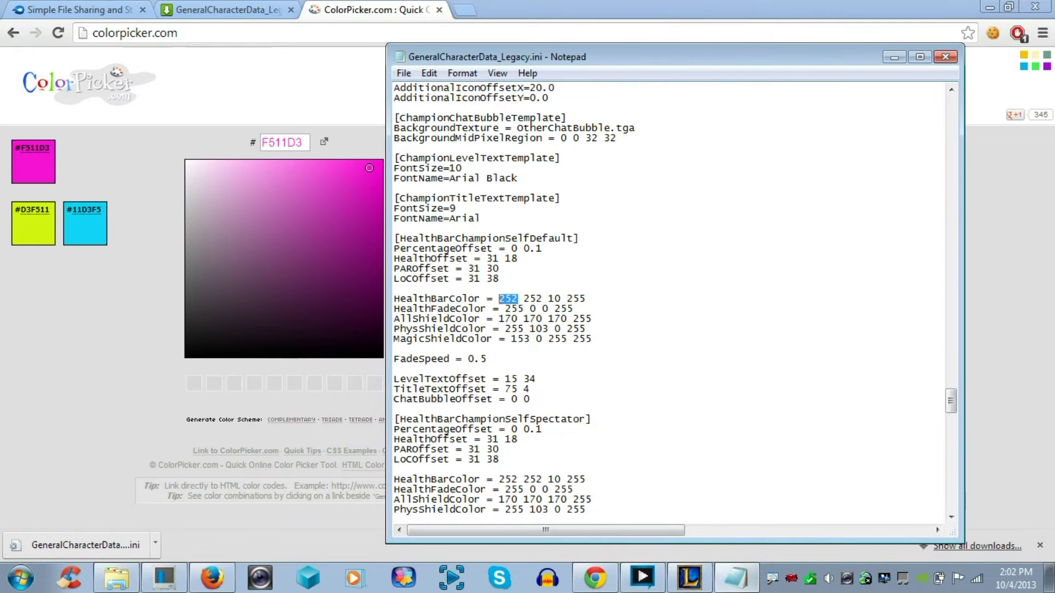
right_click(504, 299)
left_click(539, 365)
Replace the second 252 with ColorPicker's green value 17
left_click(371, 402)
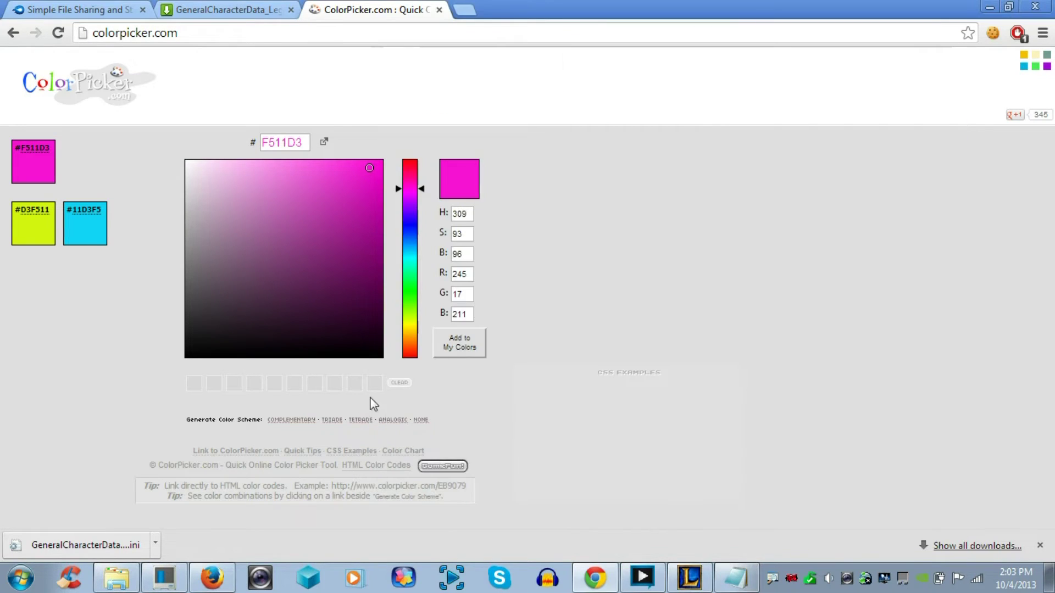
double_click(457, 294)
right_click(457, 294)
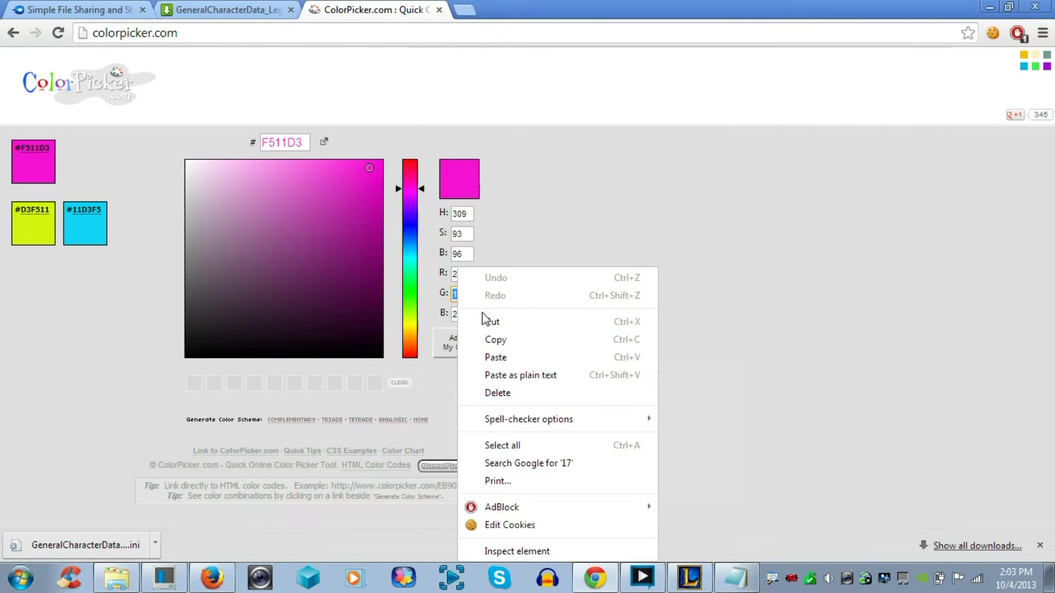
left_click(490, 341)
left_click(736, 579)
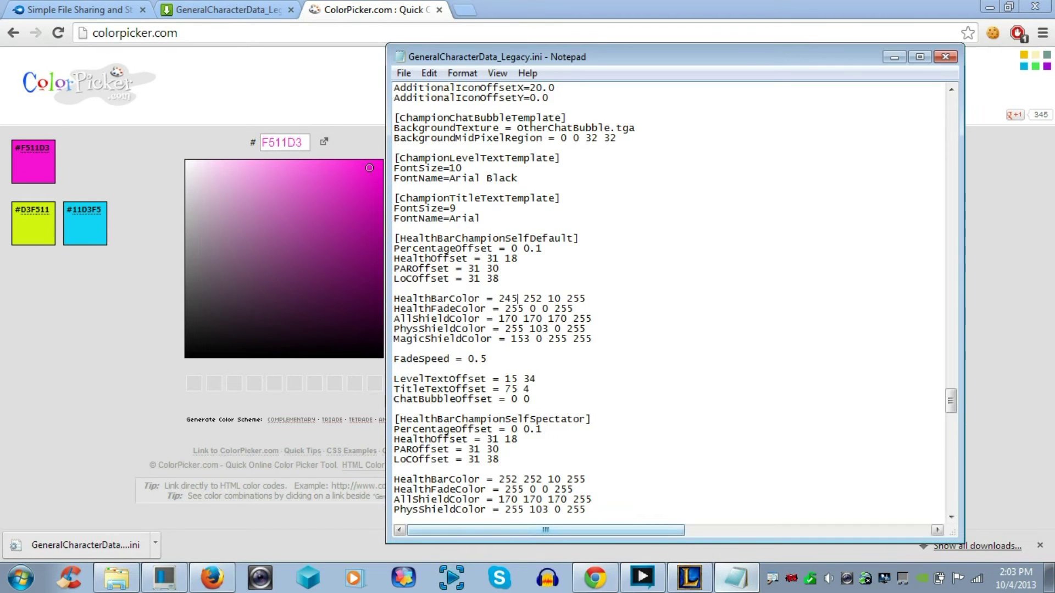
left_click_drag(529, 298, 543, 299)
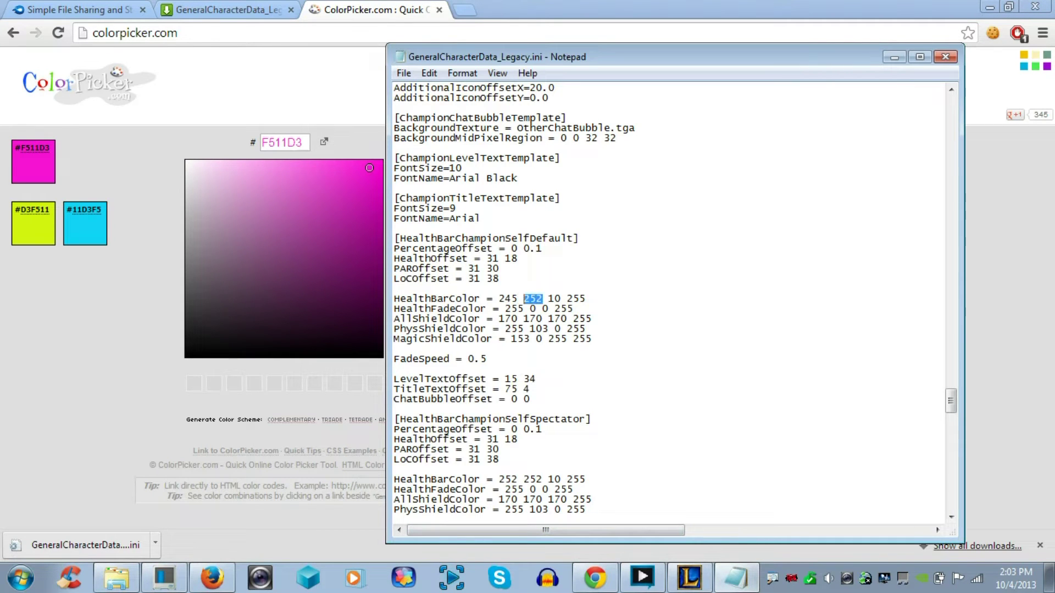
right_click(529, 300)
left_click(554, 367)
Replace the 10 with ColorPicker's blue value 211
left_click(358, 400)
key("Tab")
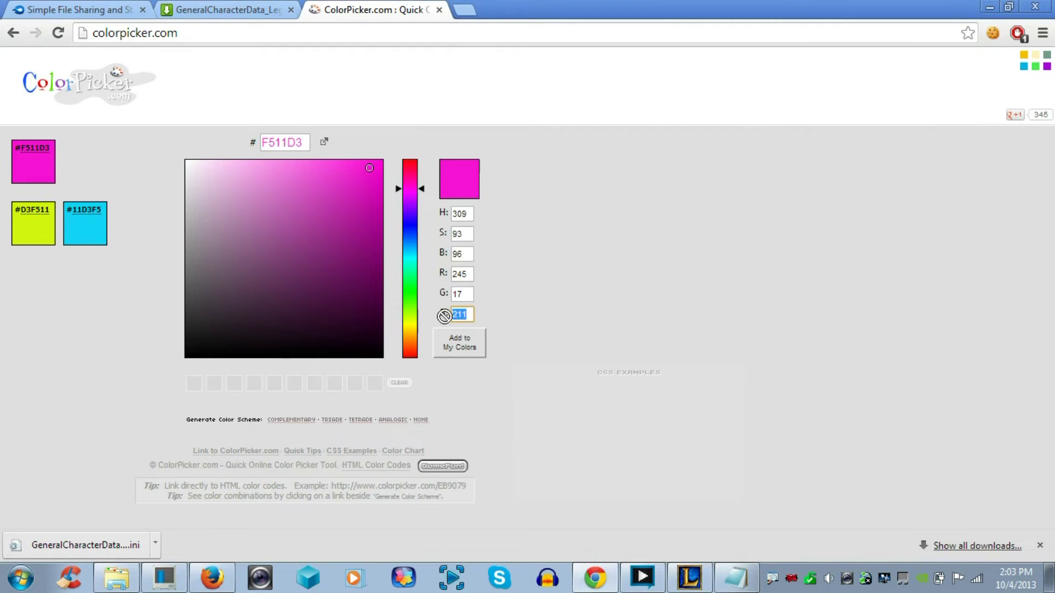
right_click(459, 317)
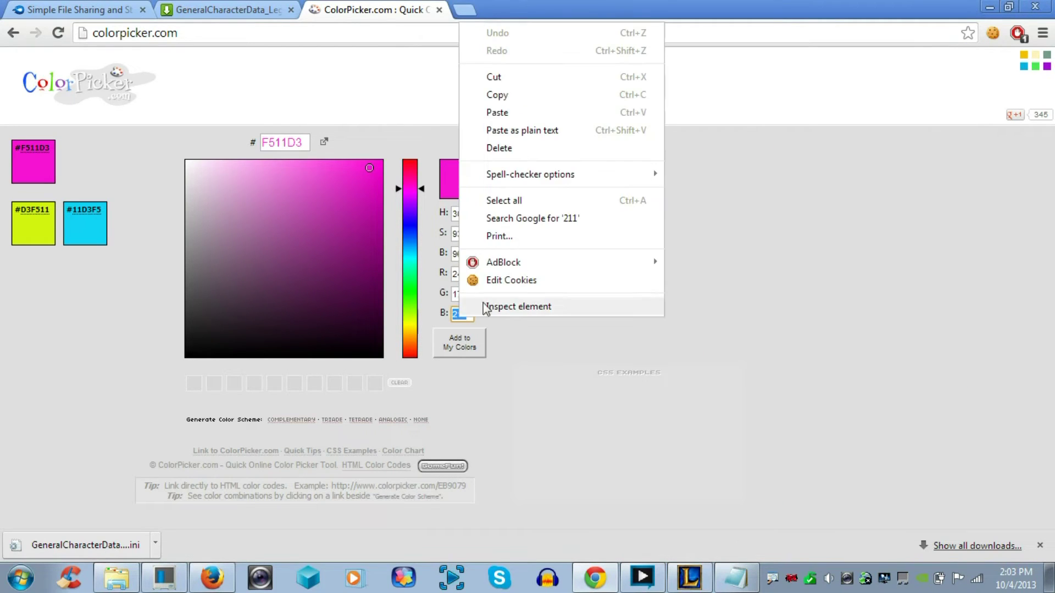
left_click(509, 95)
left_click(736, 578)
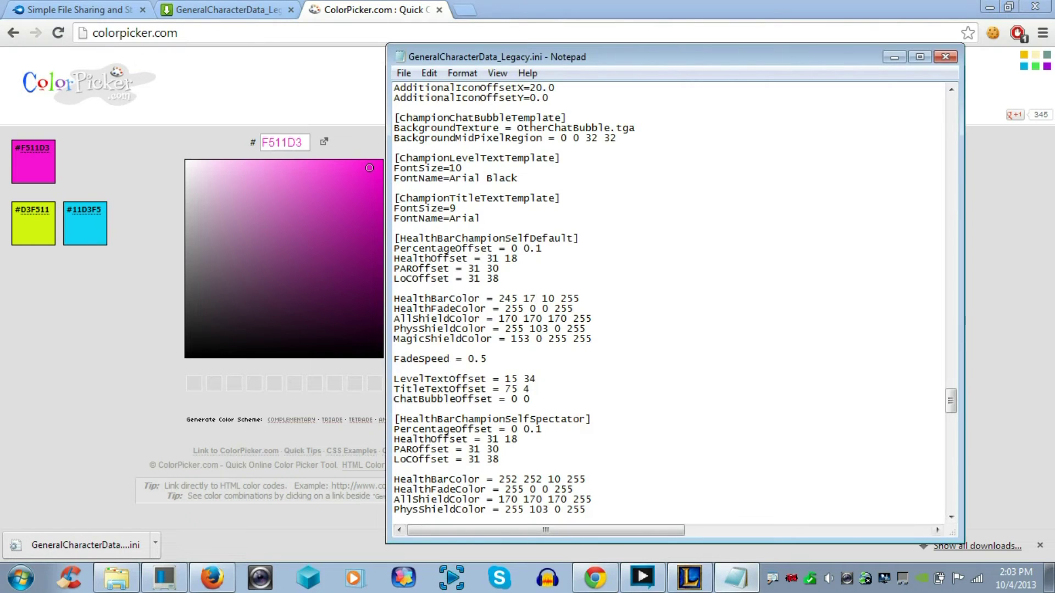
left_click_drag(556, 299, 548, 300)
right_click(547, 300)
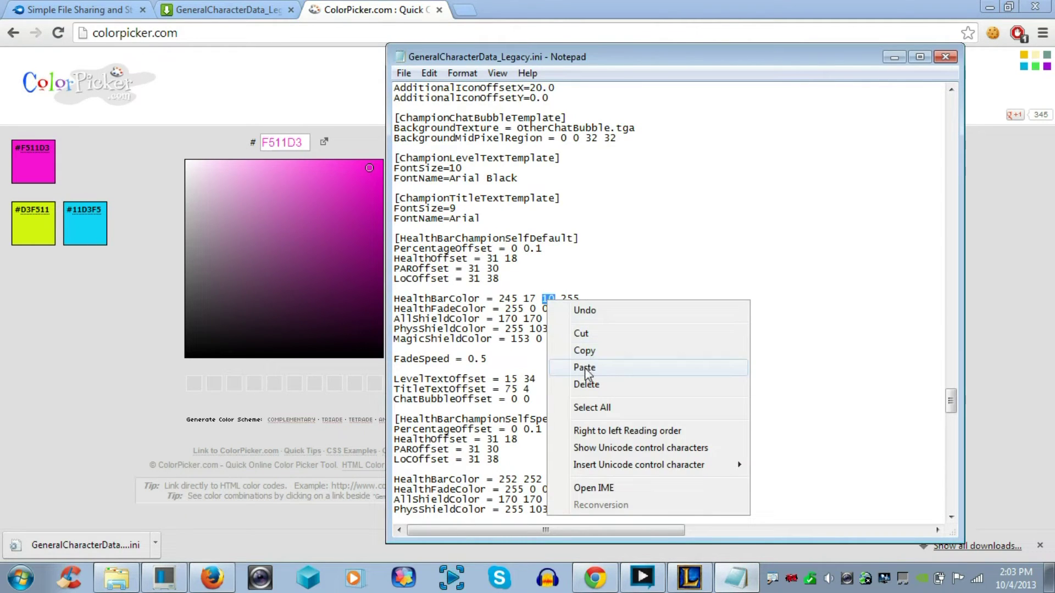
left_click(587, 368)
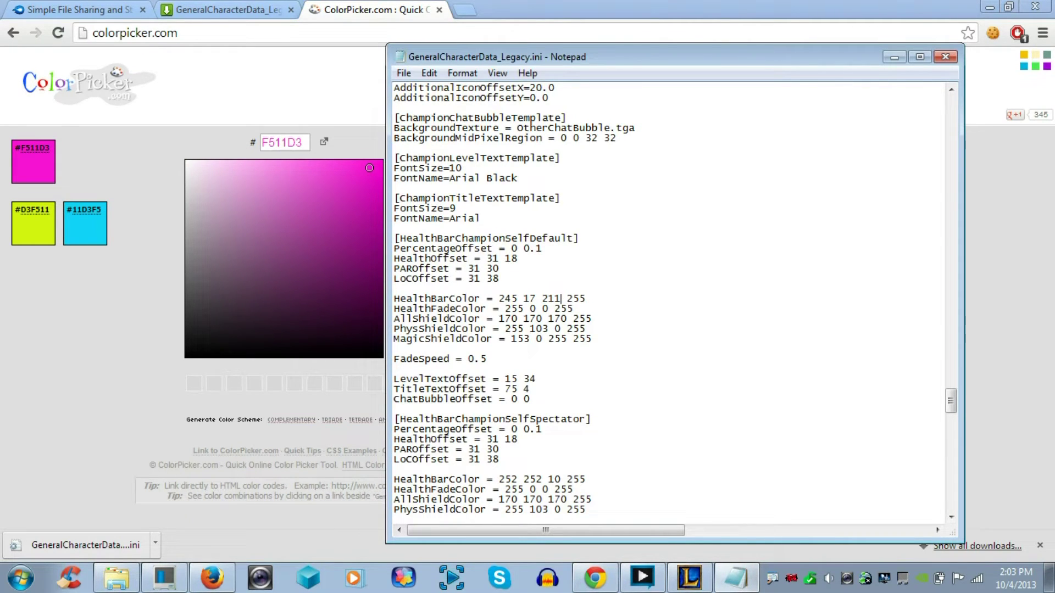
key("Left")
key("Left")
key("Left")
key("Left")
key("Left")
key("Left")
key("Left")
key("Left")
left_click_drag(561, 61, 678, 49)
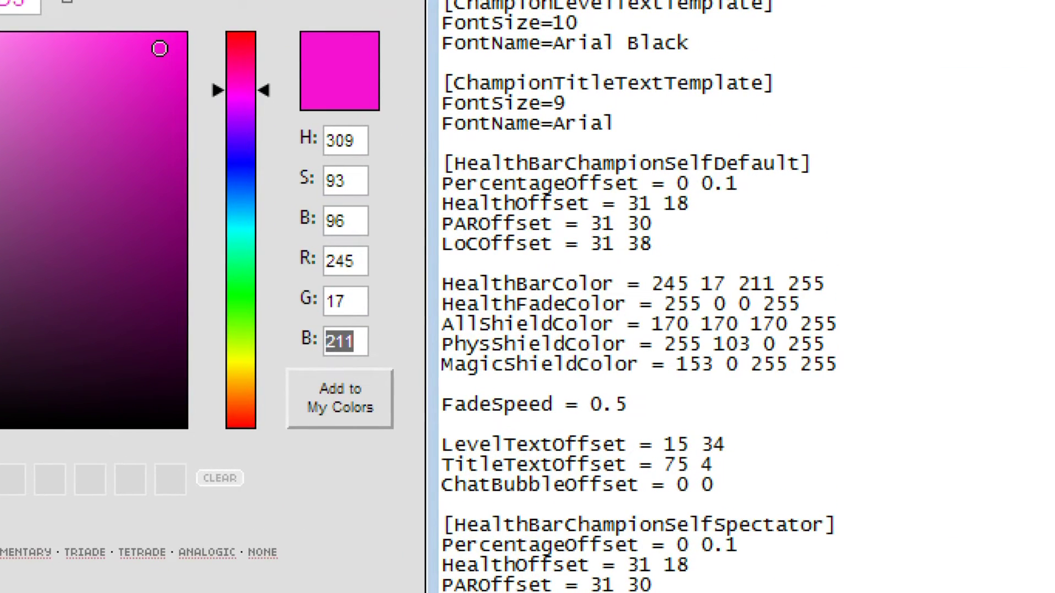
left_click_drag(373, 262, 651, 270)
mouse_move(375, 306)
left_mouse_down()
mouse_move(415, 309)
mouse_move(585, 245)
mouse_move(714, 269)
left_mouse_up()
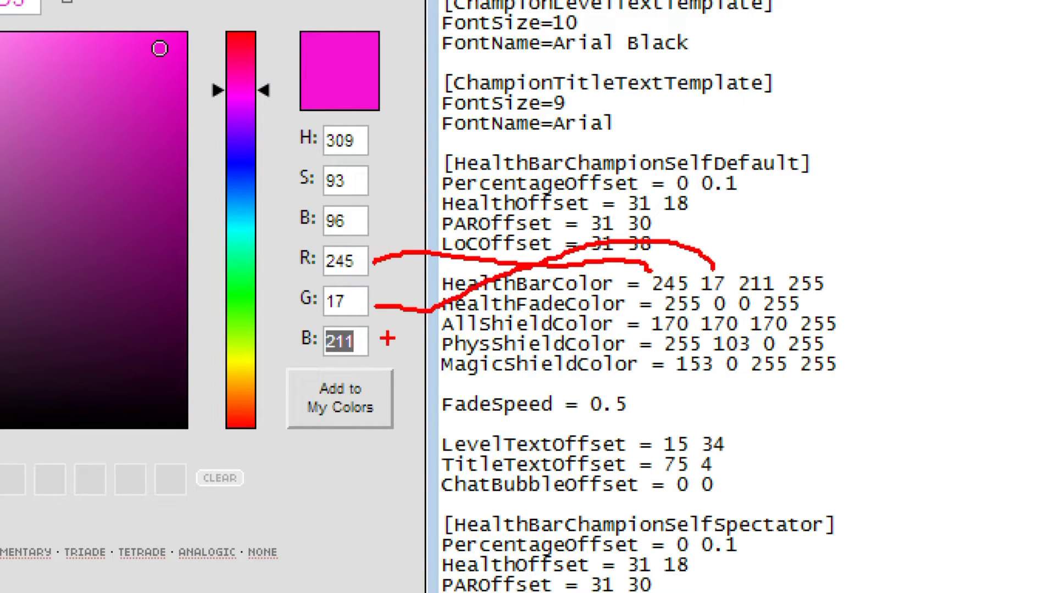
mouse_move(383, 343)
left_mouse_down()
mouse_move(432, 362)
mouse_move(602, 346)
mouse_move(728, 313)
mouse_move(742, 297)
left_mouse_up()
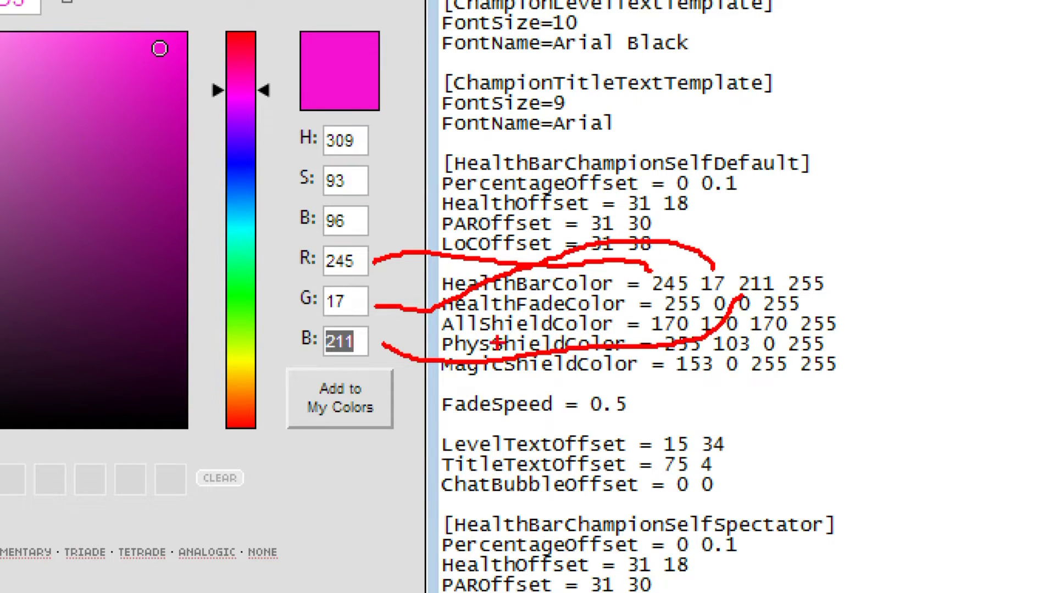
key("Escape")
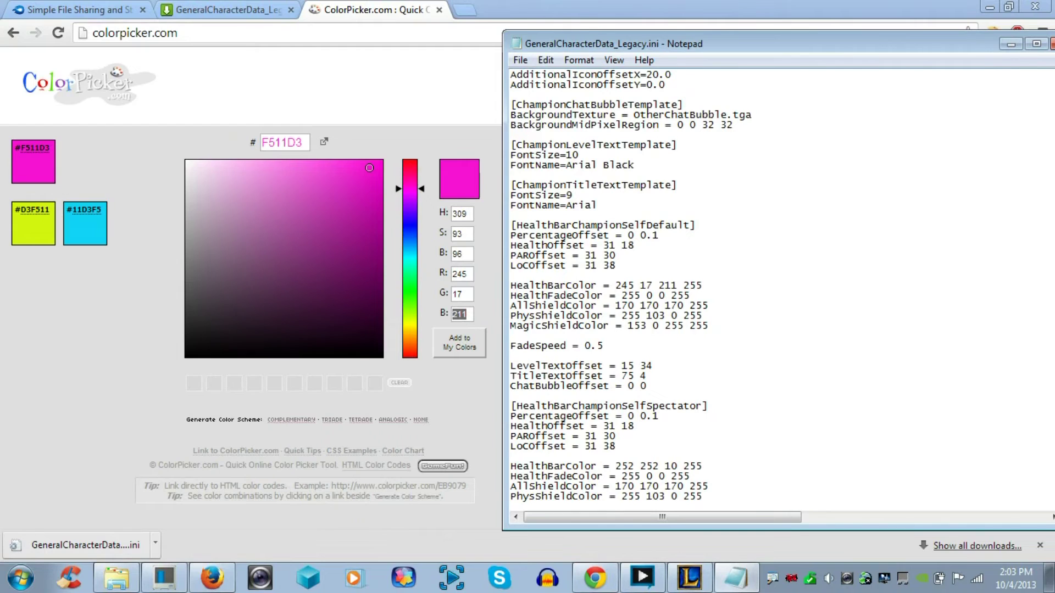
key("shift+Left")
key("shift+Left")
key("shift+Left")
key("shift+Left")
key("shift+Left")
key("shift+Left")
key("shift+Left")
key("shift+Left")
key("shift+Left")
key("shift+Left")
key("shift+Left")
key("shift+Left")
key("shift+Left")
key("shift+Left")
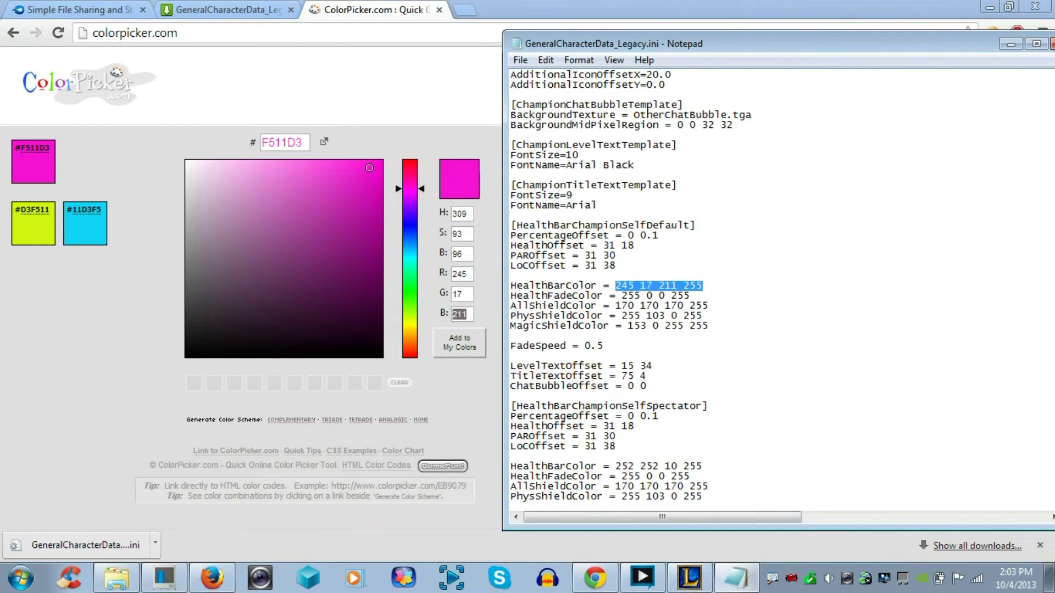
right_click(620, 286)
left_click(651, 333)
left_click(604, 286)
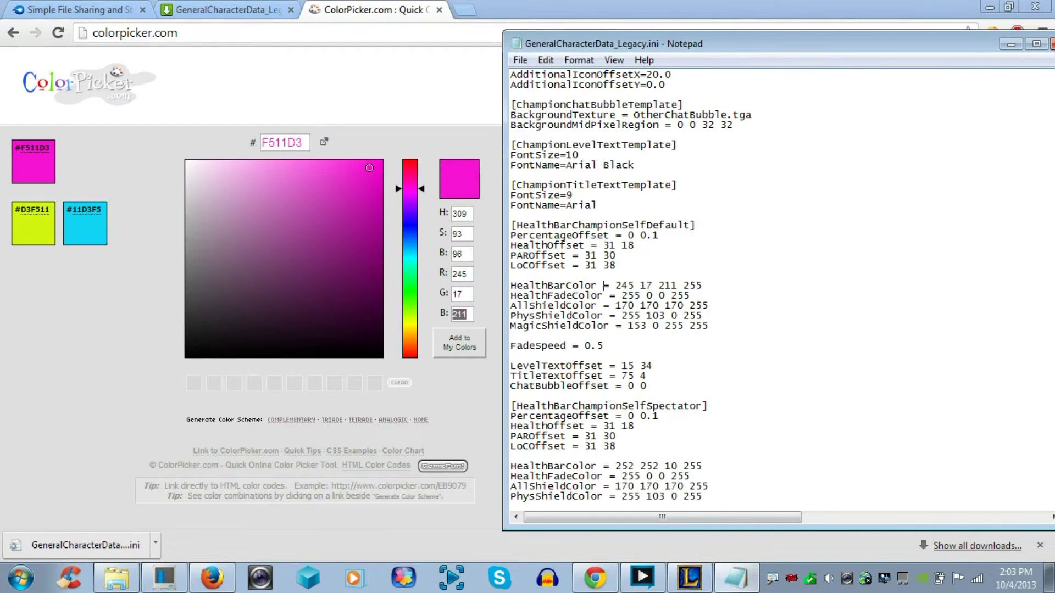
scroll(605, 286, "down", 2)
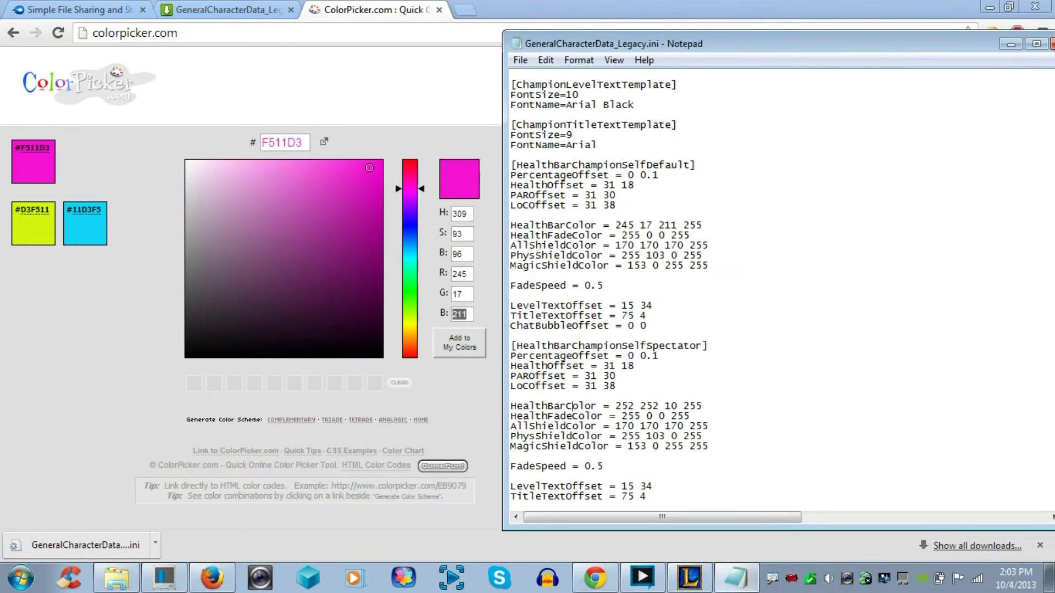
left_click_drag(597, 407, 511, 407)
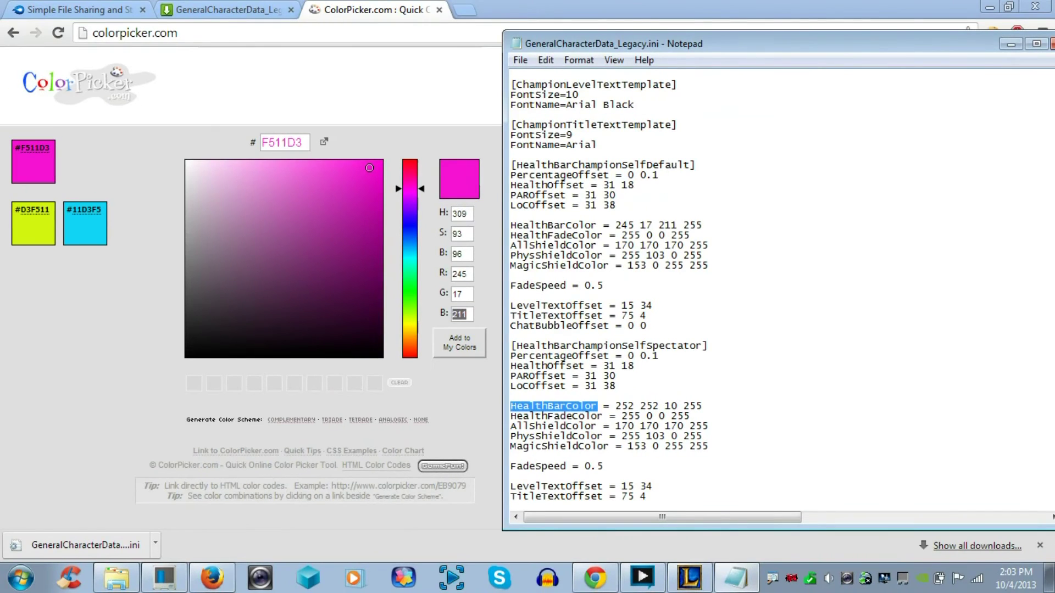
left_click_drag(615, 406, 703, 407)
right_click(682, 418)
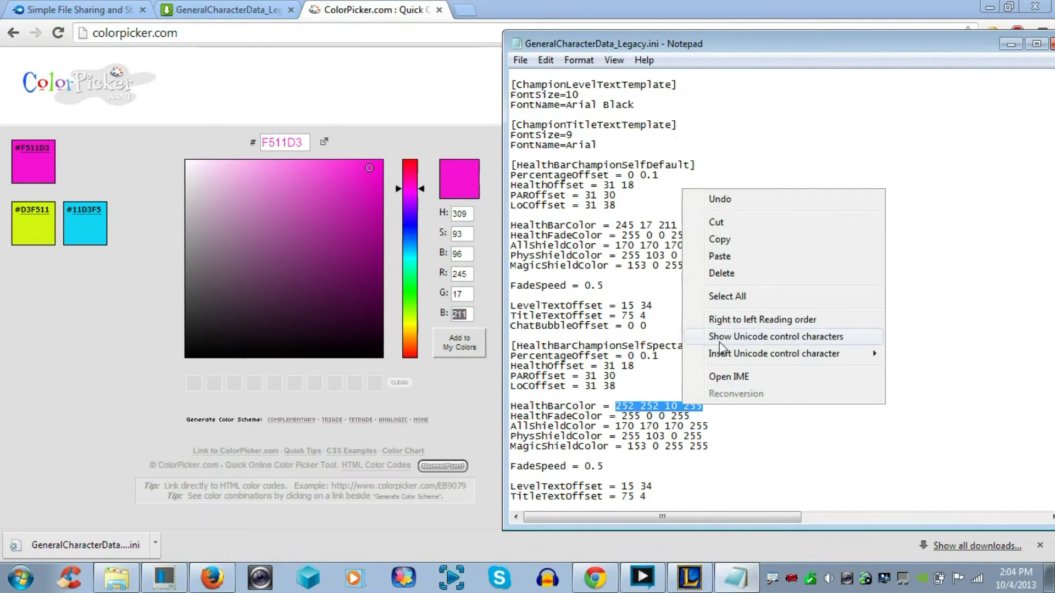
left_click(714, 256)
scroll(610, 286, "down", 5)
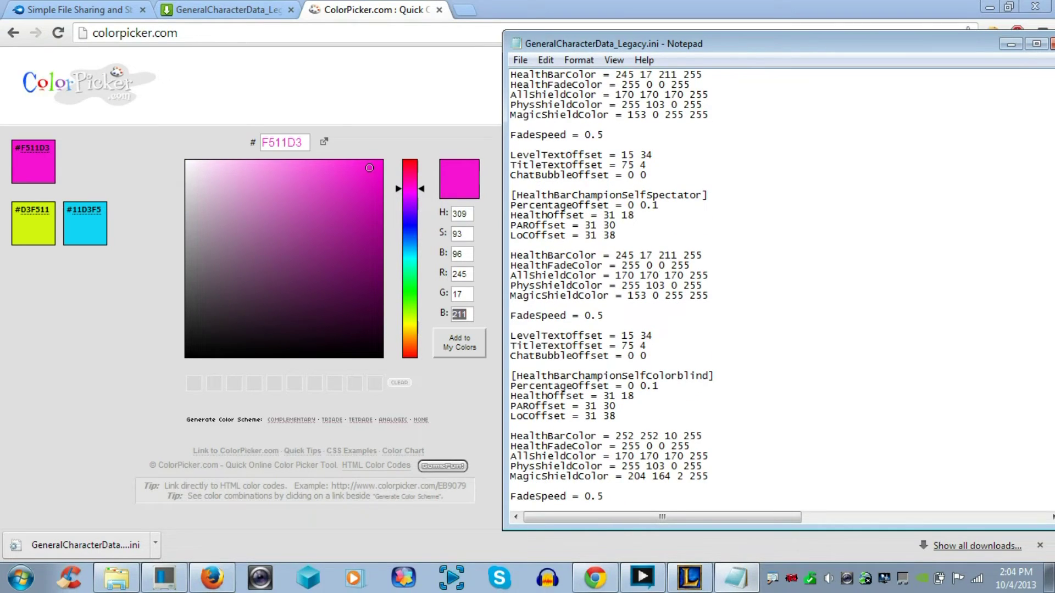
mouse_move(511, 435)
left_mouse_down()
mouse_move(701, 436)
mouse_move(597, 436)
left_mouse_up()
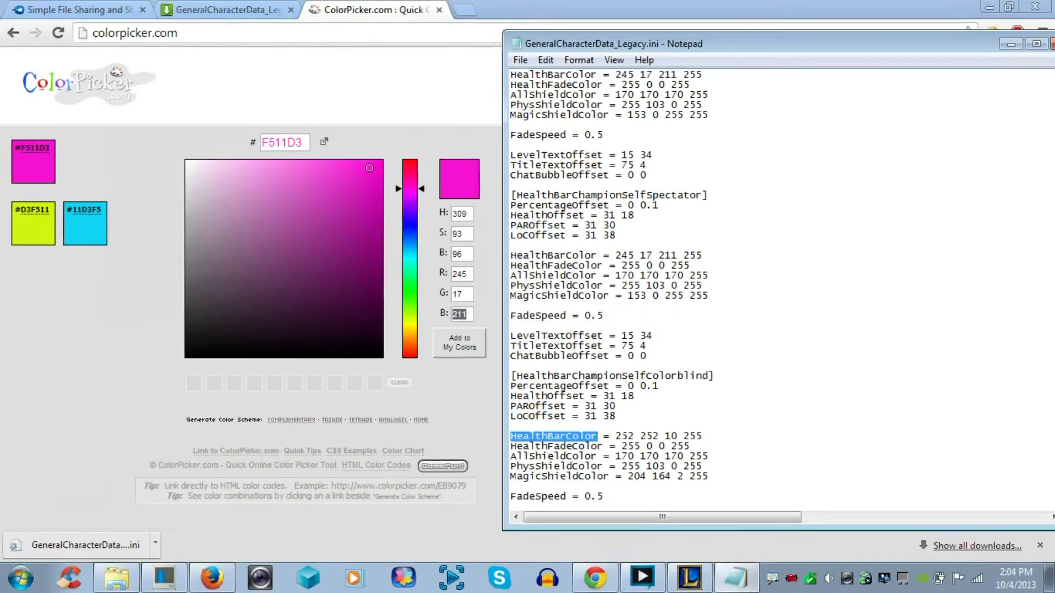
left_click_drag(616, 435, 702, 436)
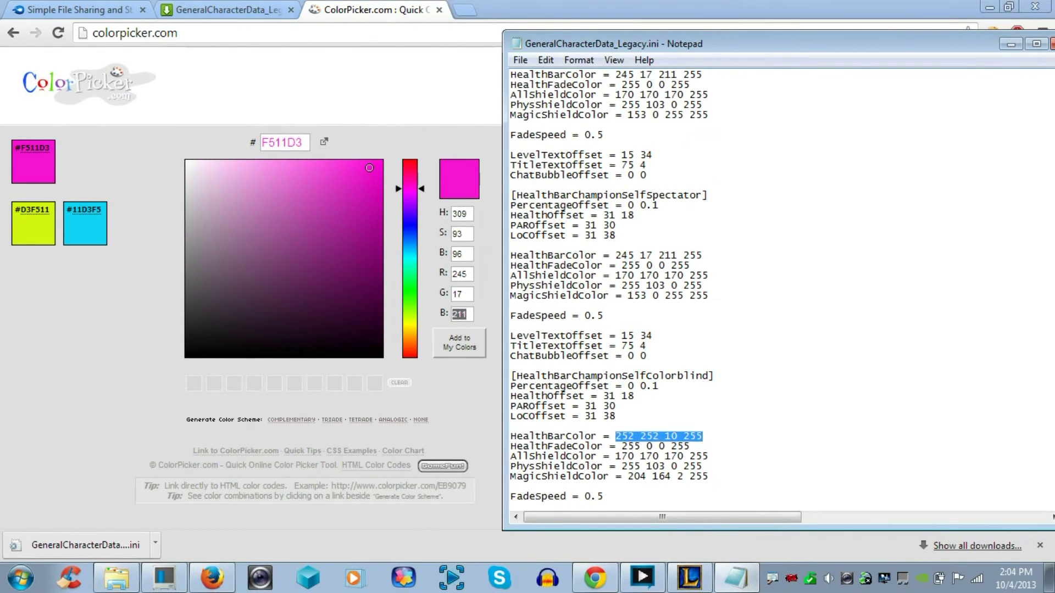
right_click(685, 438)
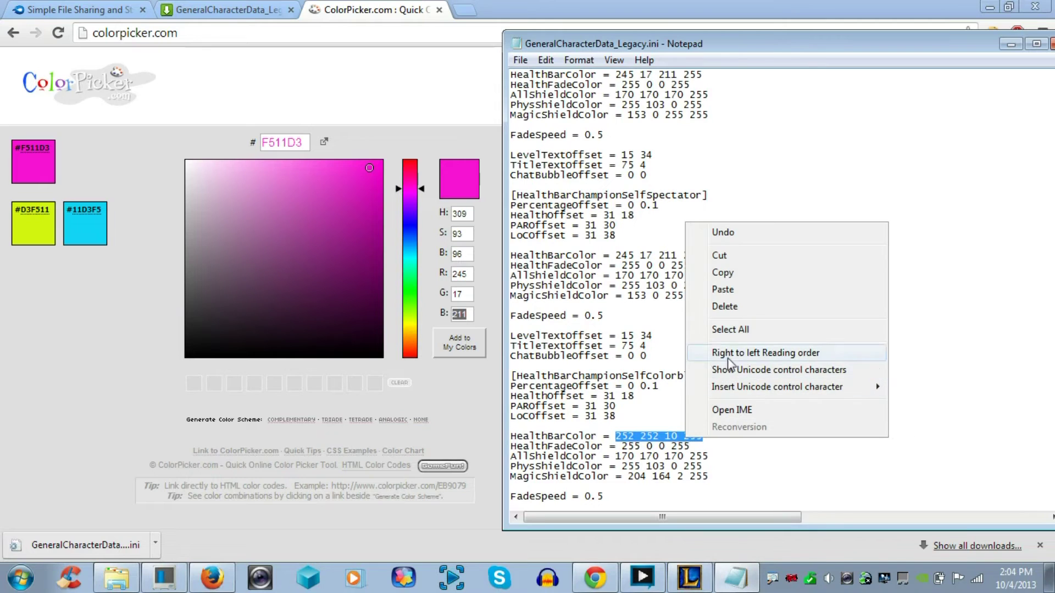
left_click(736, 294)
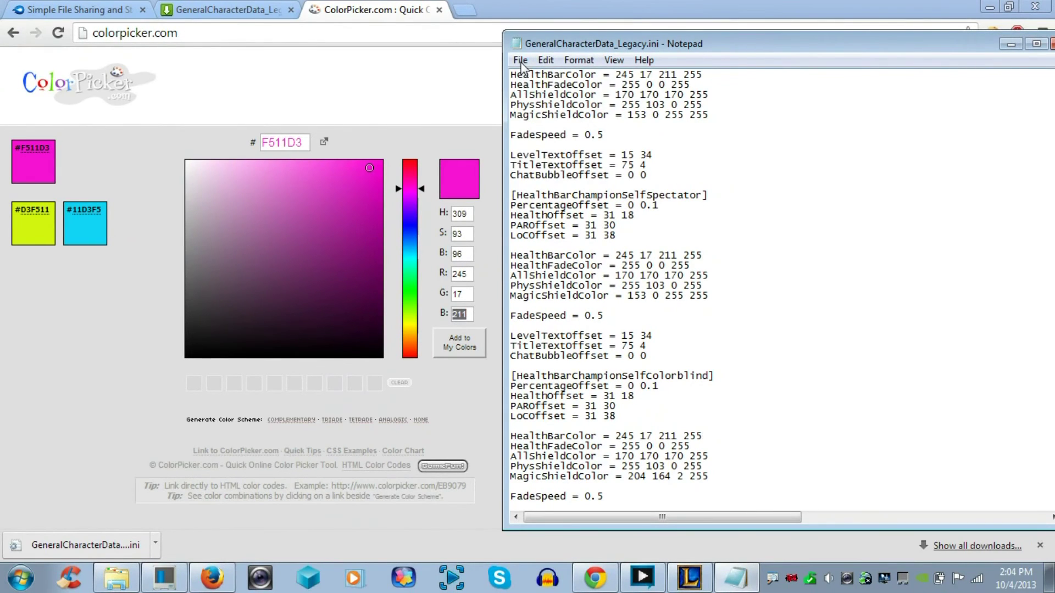
Save the edited GeneralCharacterData_Legacy.ini and close Notepad
left_click(521, 118)
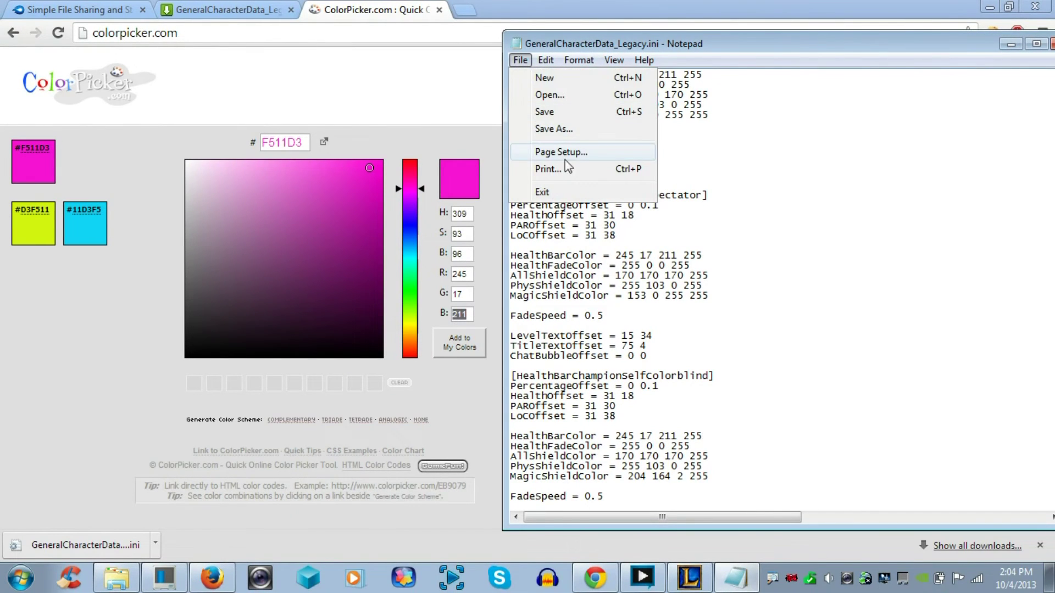
left_click(559, 114)
left_click_drag(959, 50, 817, 48)
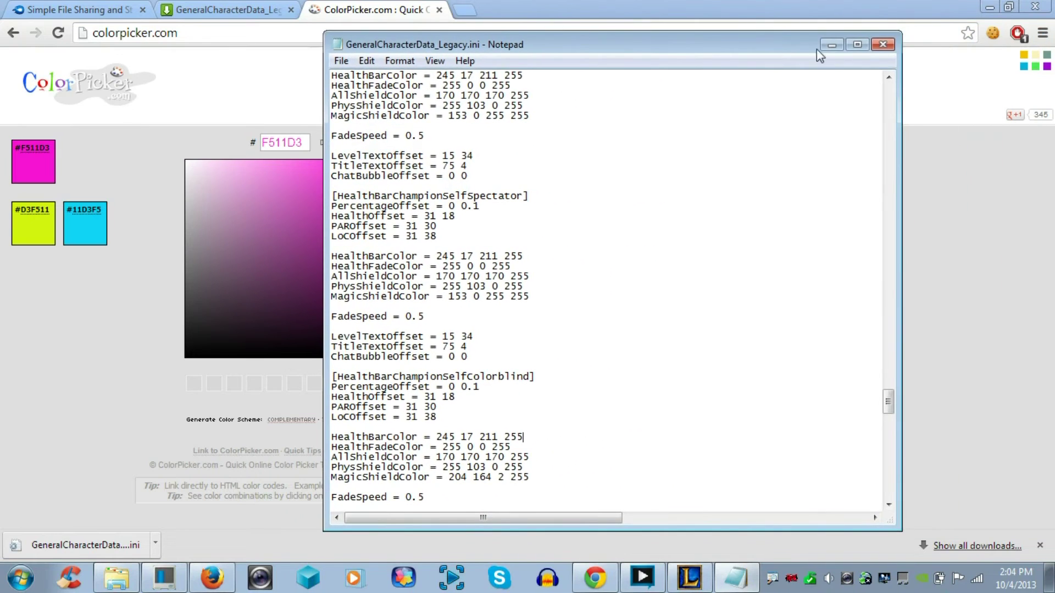
left_click(882, 44)
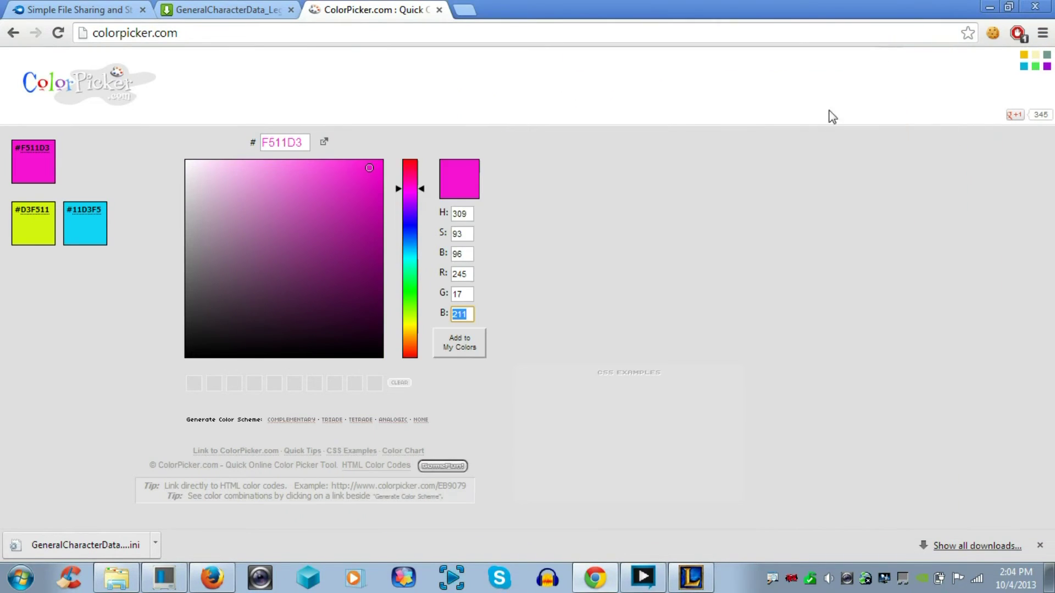
Return to the running match, dismiss the AFK warning and walk the champion around
left_click(693, 577)
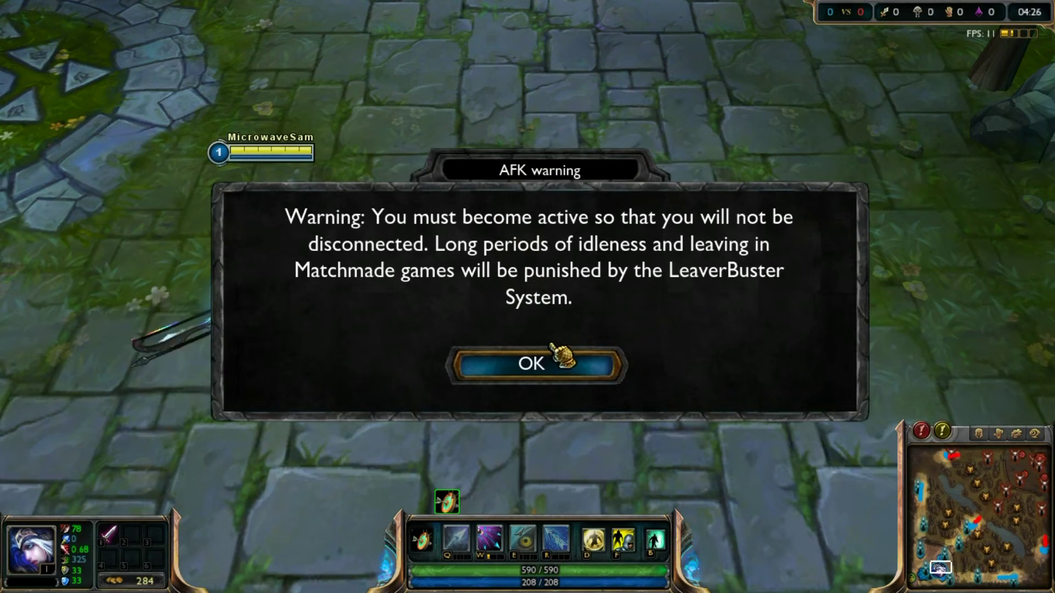
left_click(544, 364)
right_click(414, 120)
right_click(546, 192)
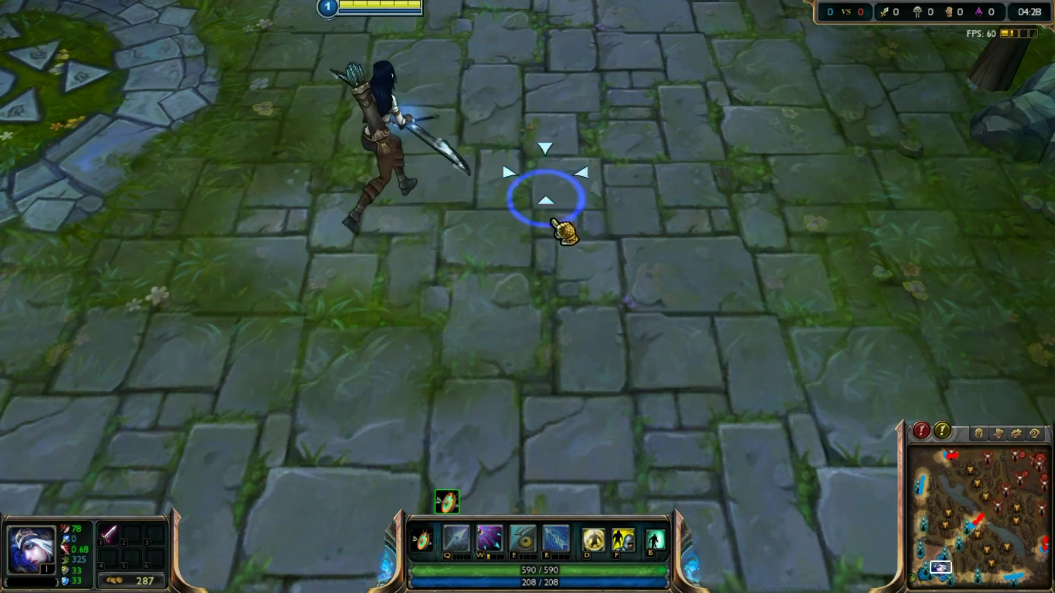
right_click(549, 234)
Exit the match via Options, confirm Leave Game, and go to Play
key("Escape")
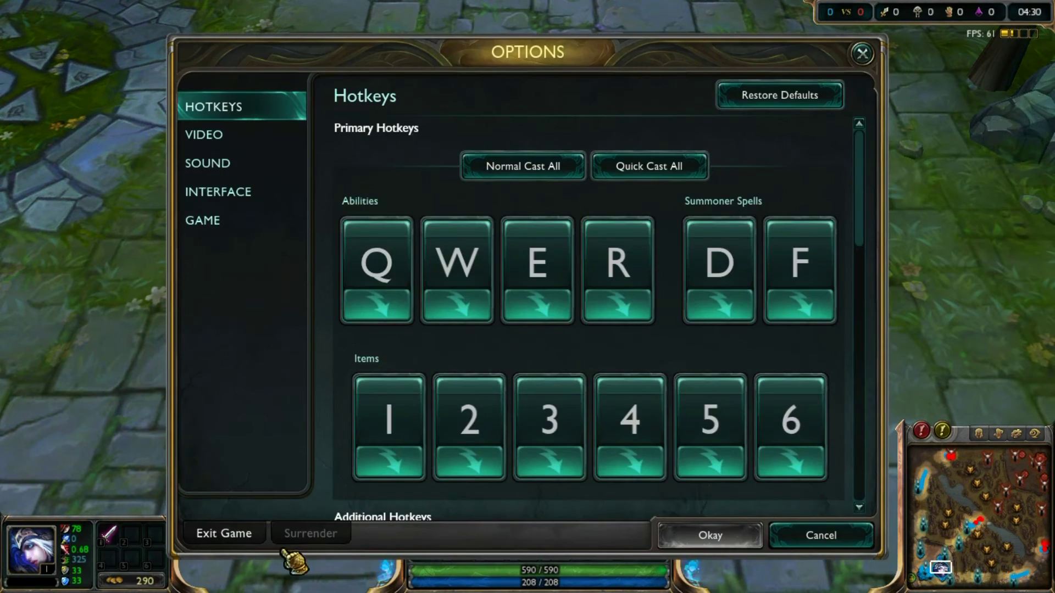
left_click(236, 534)
left_click(500, 336)
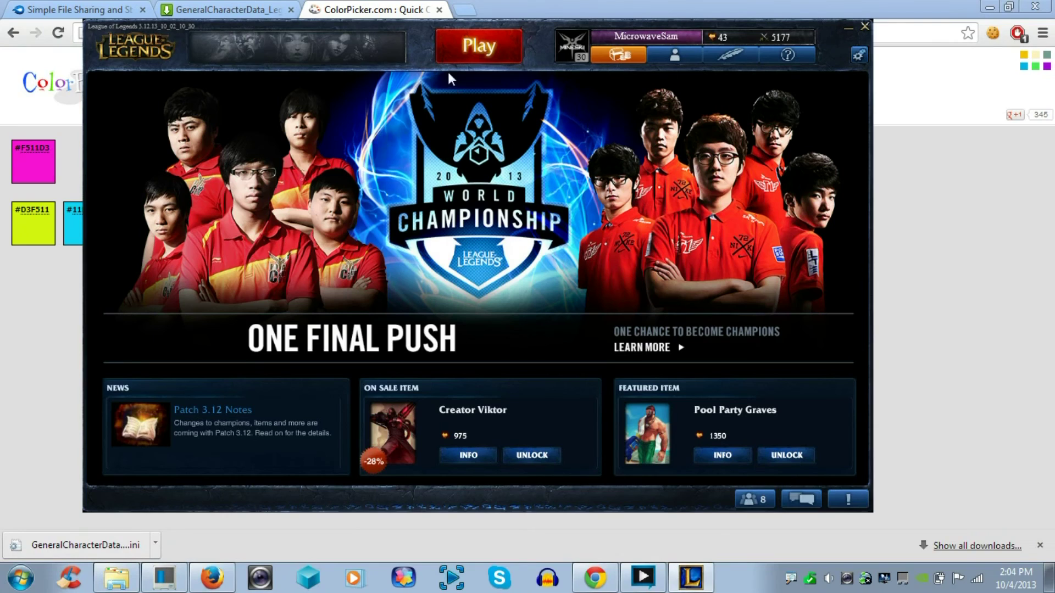
left_click(467, 48)
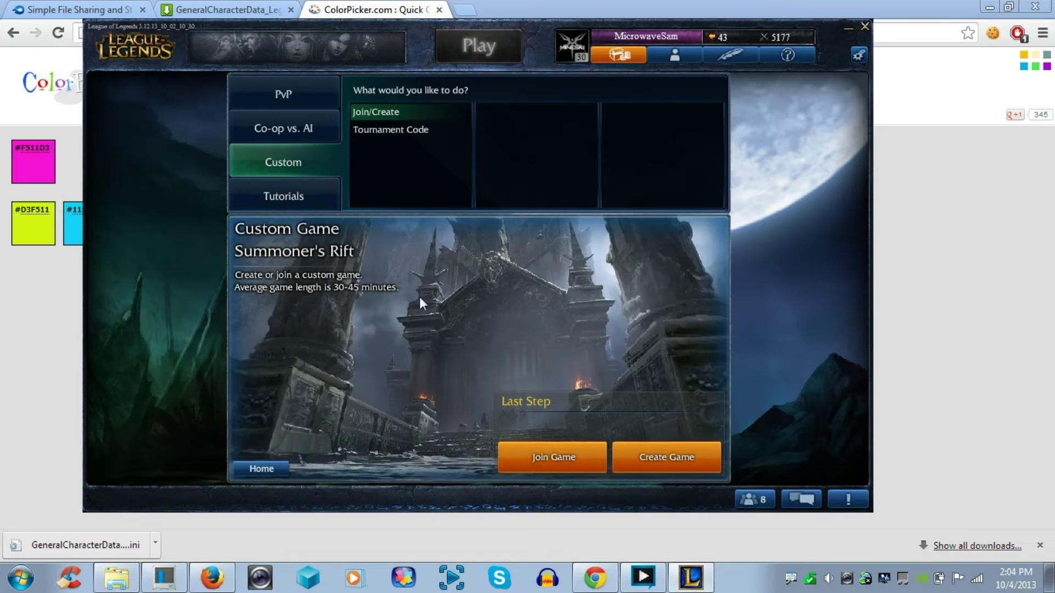
Create a custom game lobby and start it, accepting no IP/XP rewards
left_click(681, 473)
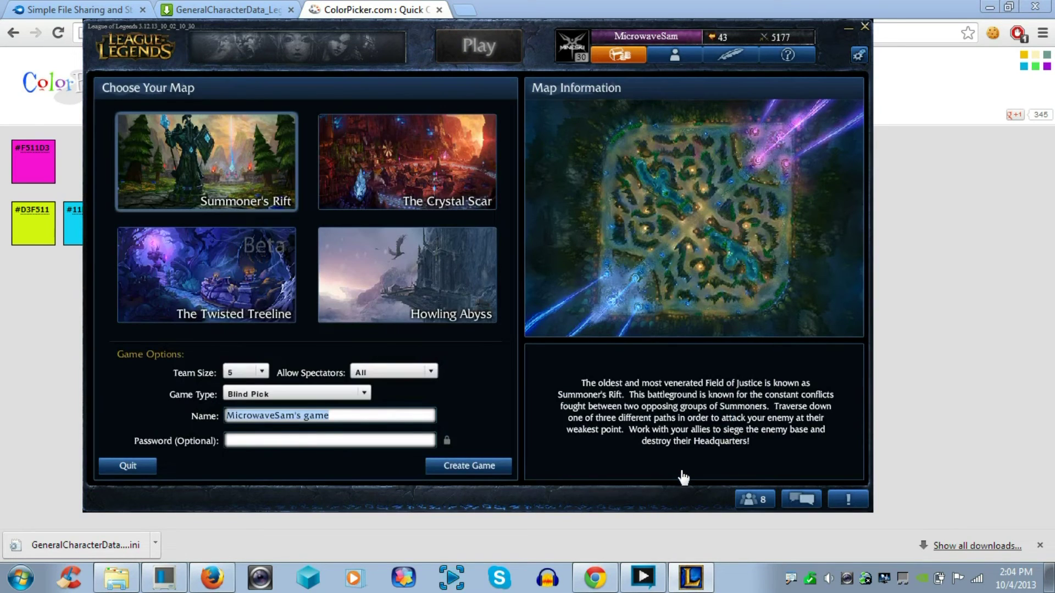
left_click(494, 466)
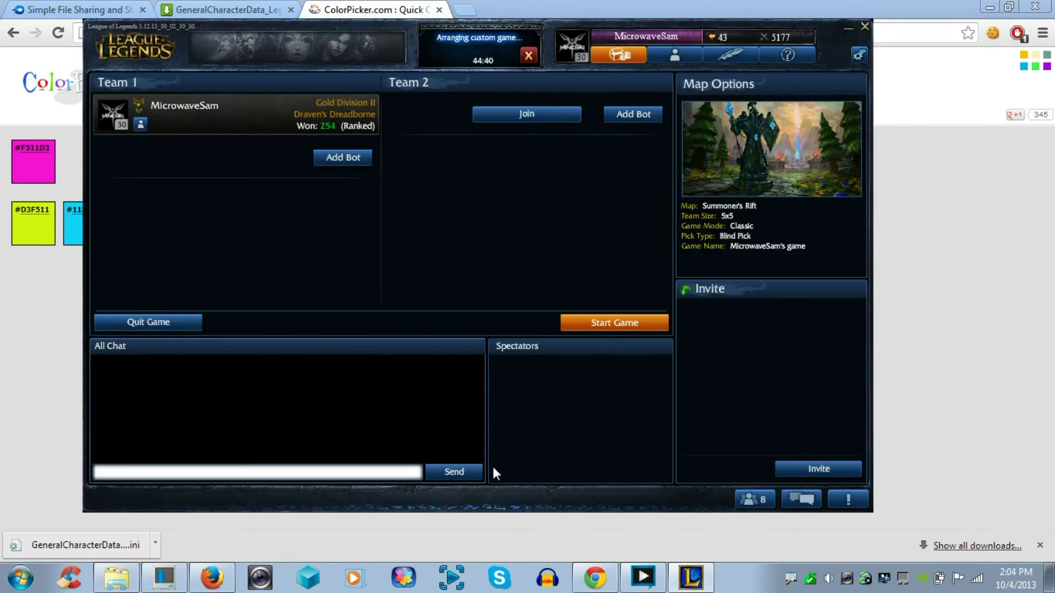
left_click(629, 323)
left_click(442, 333)
Browse champions in champion select and pick Veigar
scroll(496, 228, "down", 1)
left_click(496, 226)
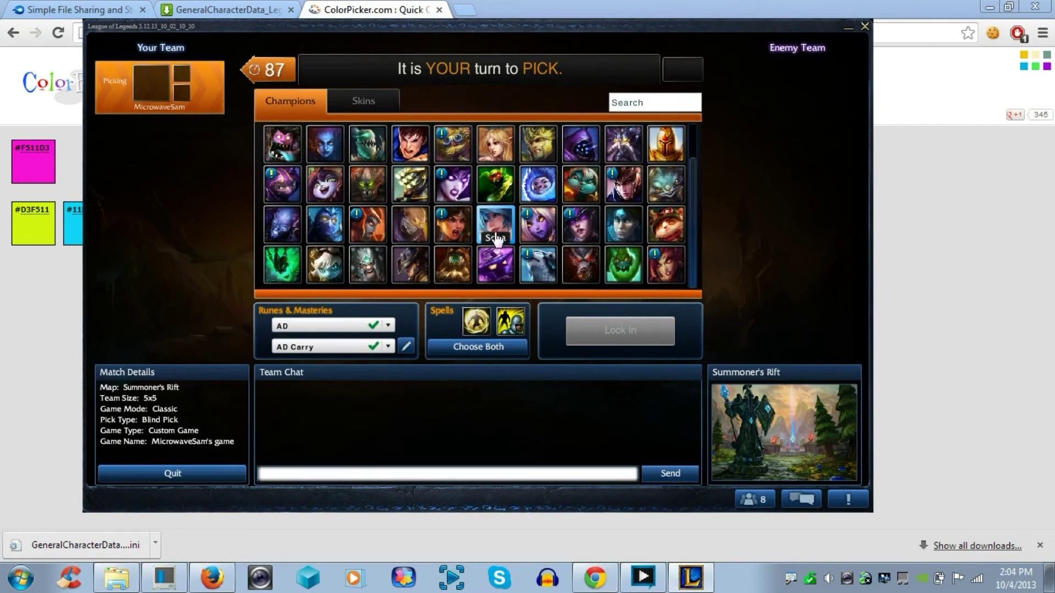
scroll(505, 247, "up", 1)
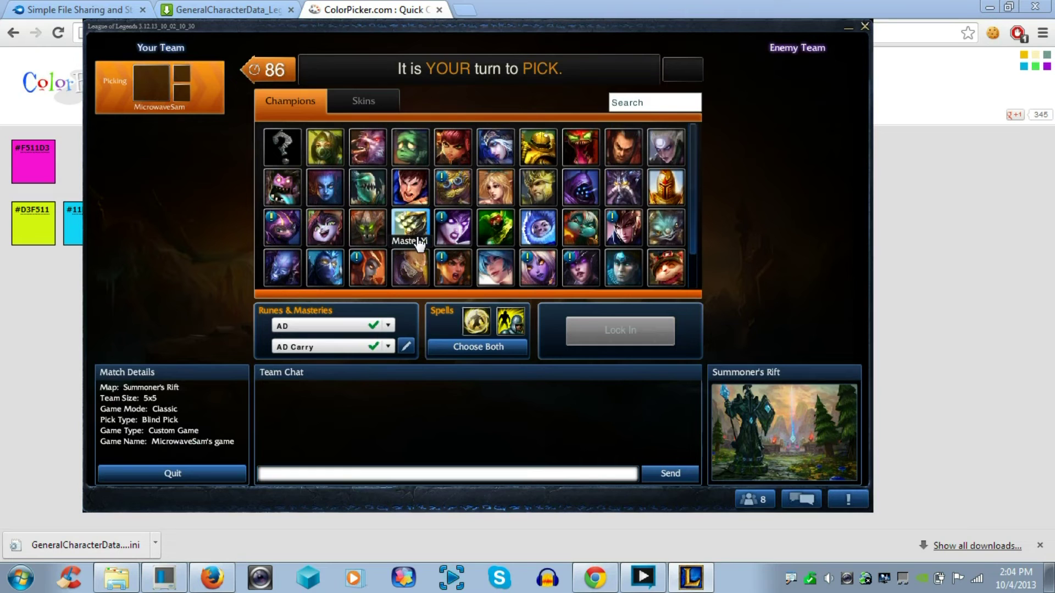
left_click(325, 267)
scroll(325, 277, "down", 1)
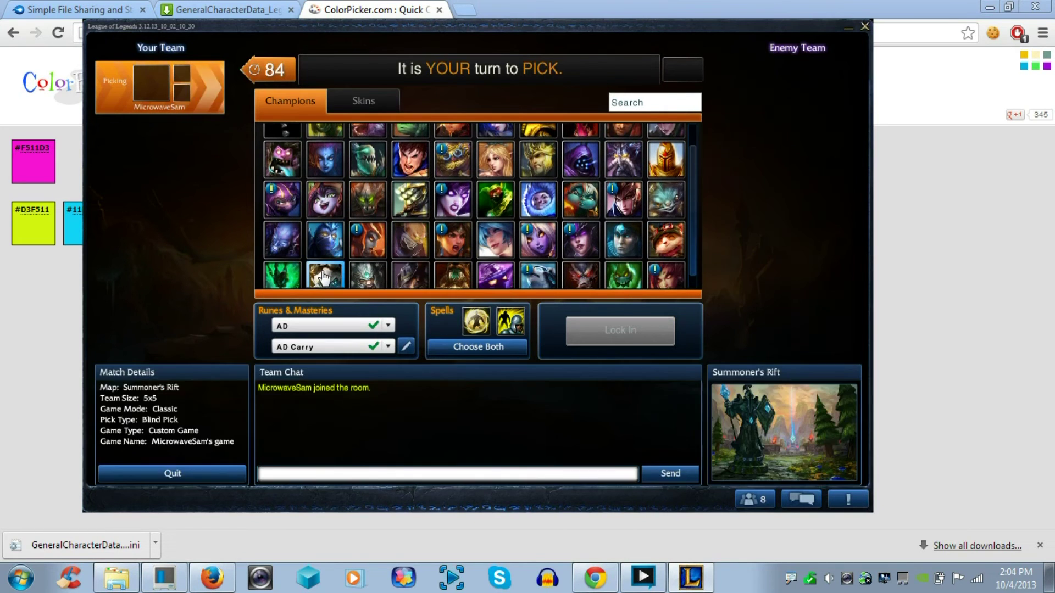
left_click(325, 273)
left_click(540, 276)
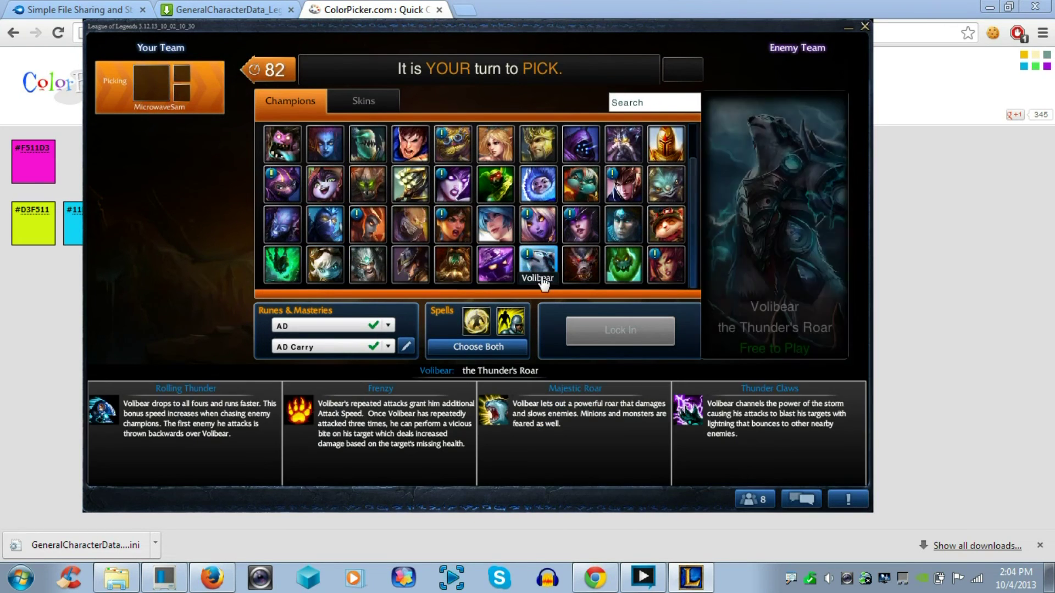
left_click(514, 275)
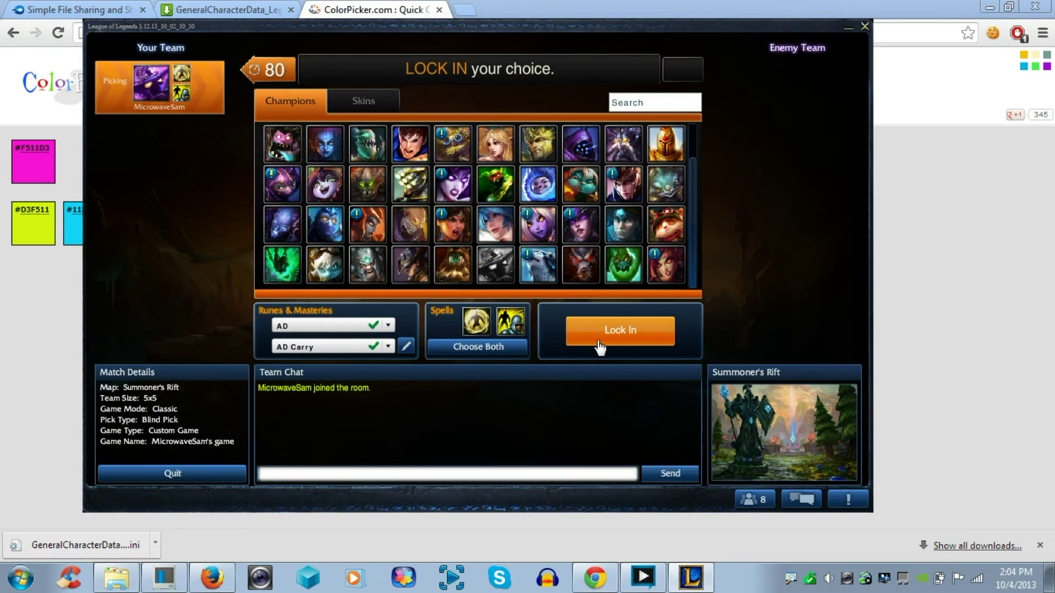
Set the rune page to AP and the mastery page to AP Mid
left_click(368, 331)
left_click(363, 351)
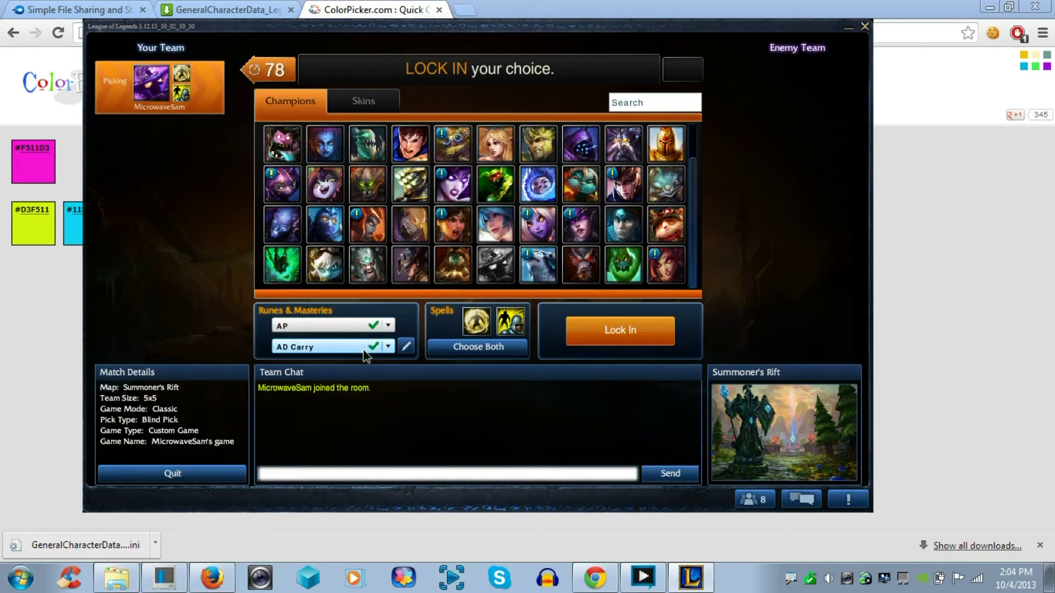
left_click(362, 346)
scroll(351, 275, "down", 3)
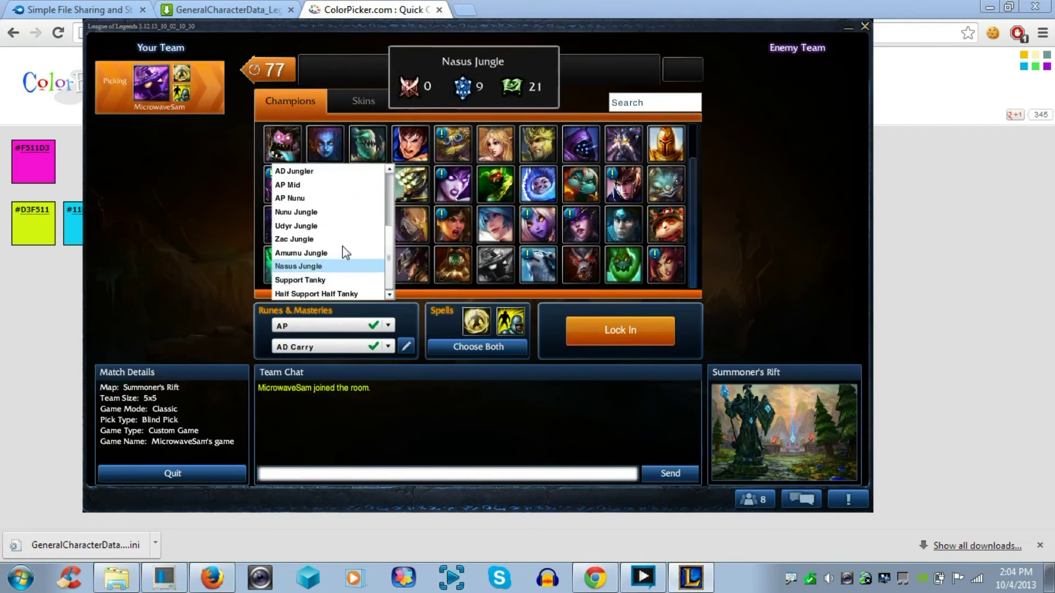
left_click(330, 193)
Lock in Veigar with Ignite and Flash as summoner spells
left_click(622, 346)
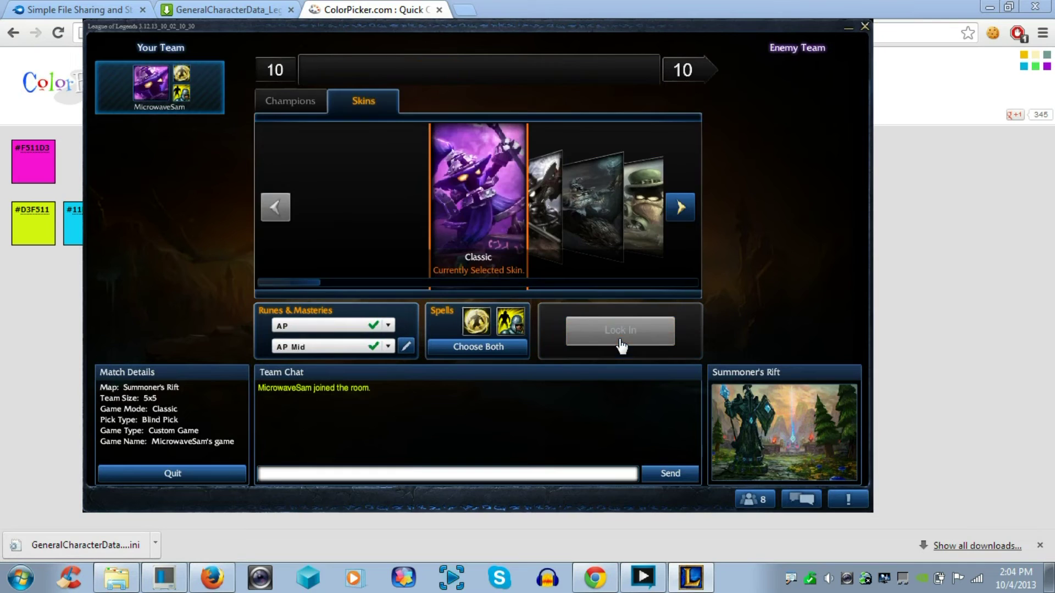
left_click(479, 346)
left_click(599, 212)
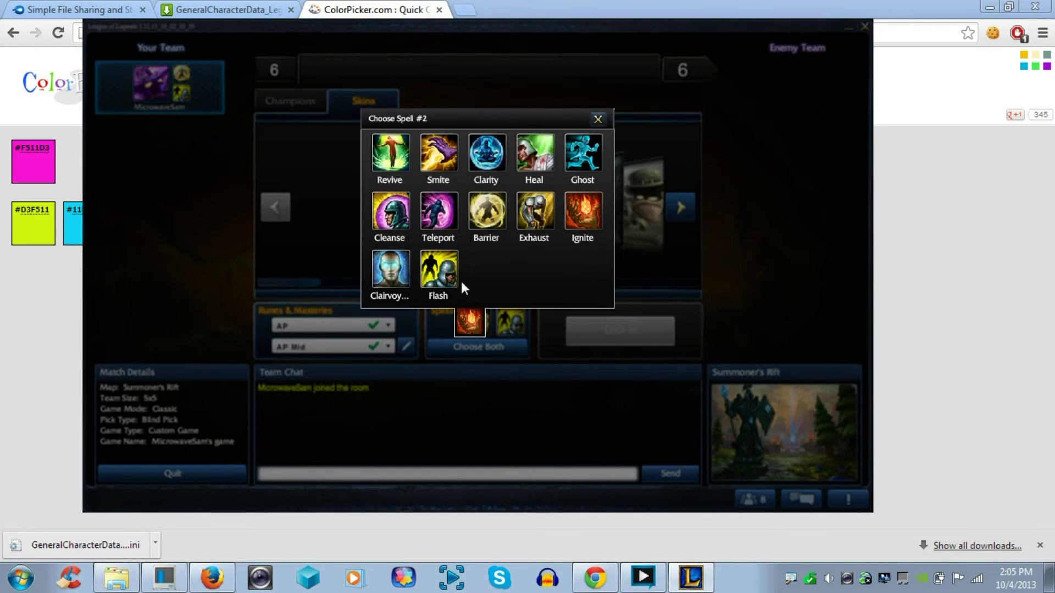
left_click(439, 280)
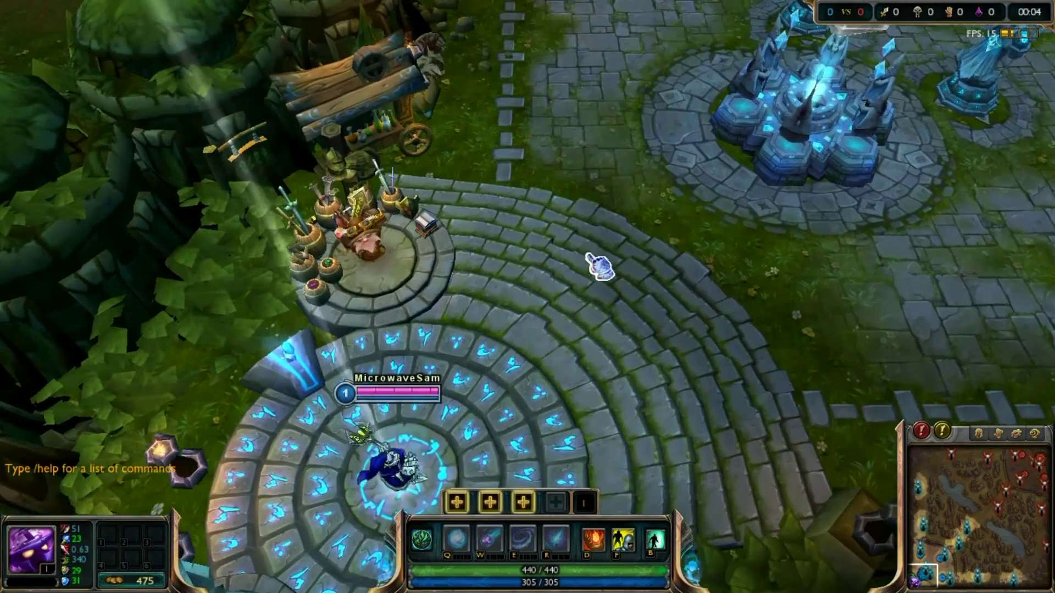
Buy Doran's Ring and two Health Potions from the shop
right_click(584, 240)
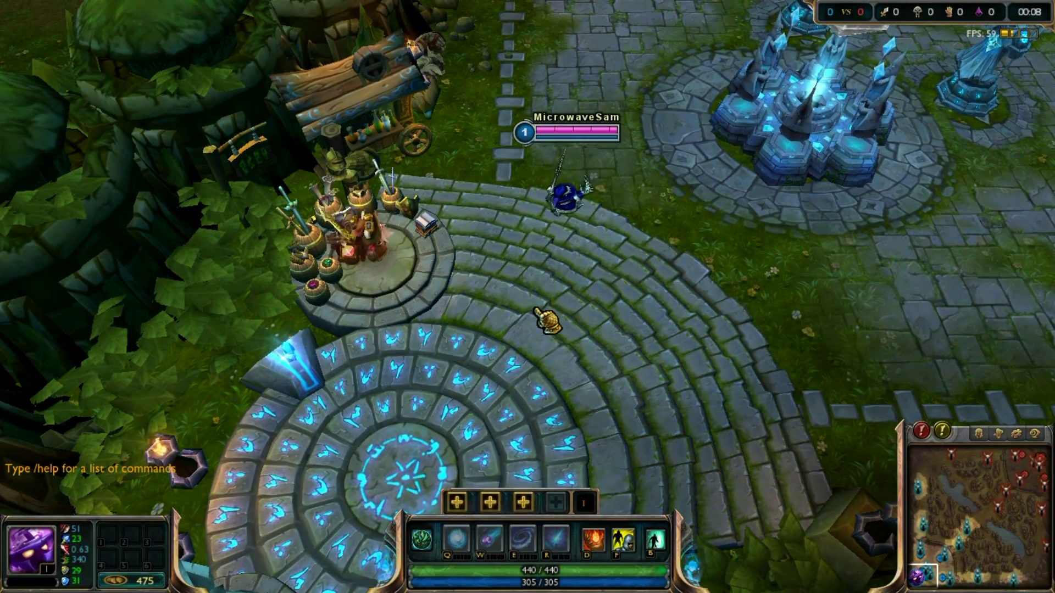
key("p")
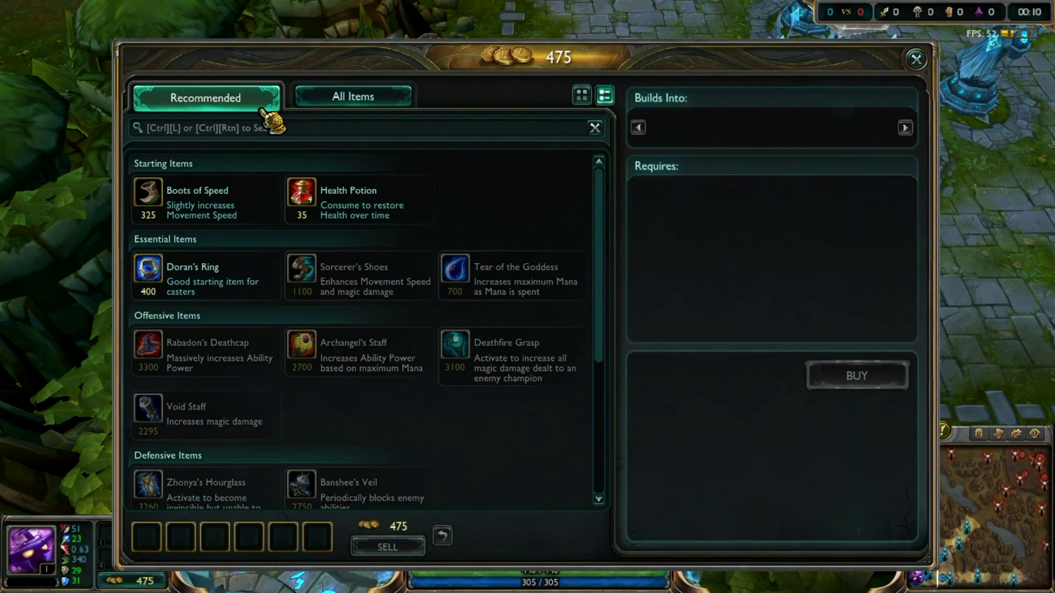
right_click(264, 258)
right_click(335, 200)
right_click(360, 199)
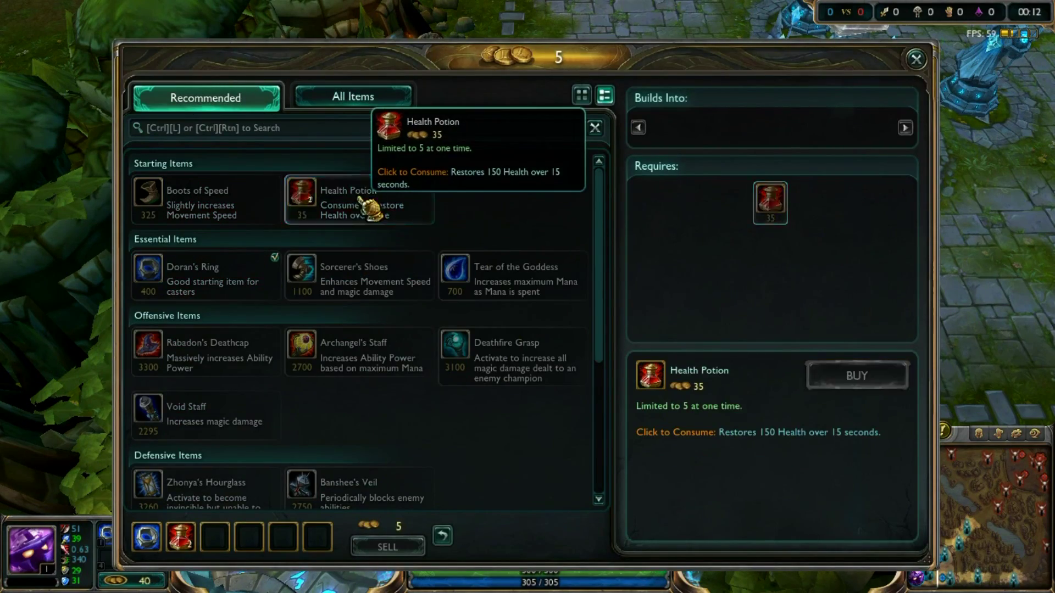
key("p")
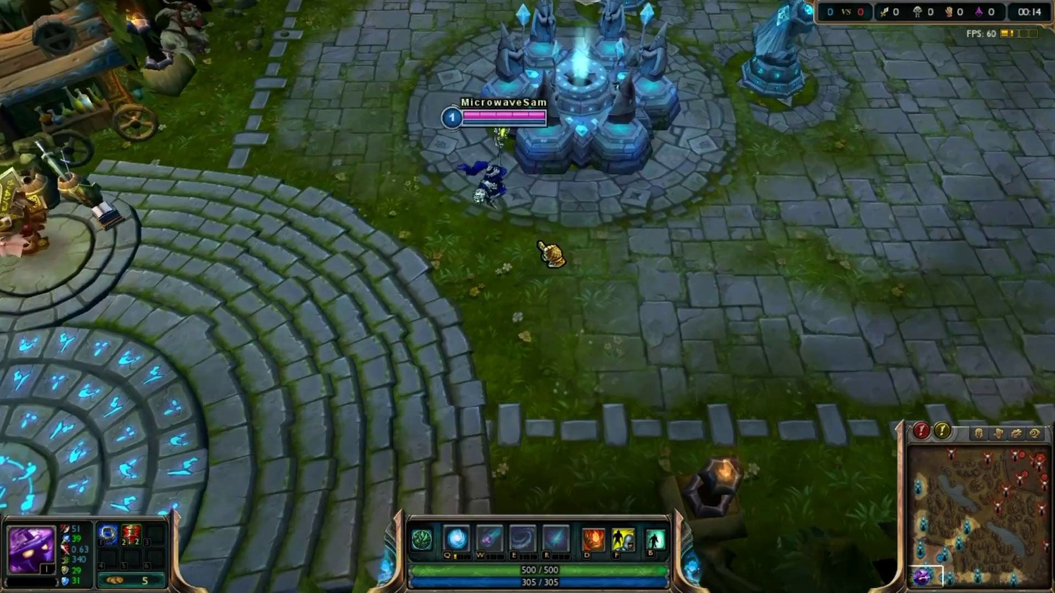
Centre the camera on Veigar and walk him down the path out of base
scroll(954, 153, "up", 5)
key("space")
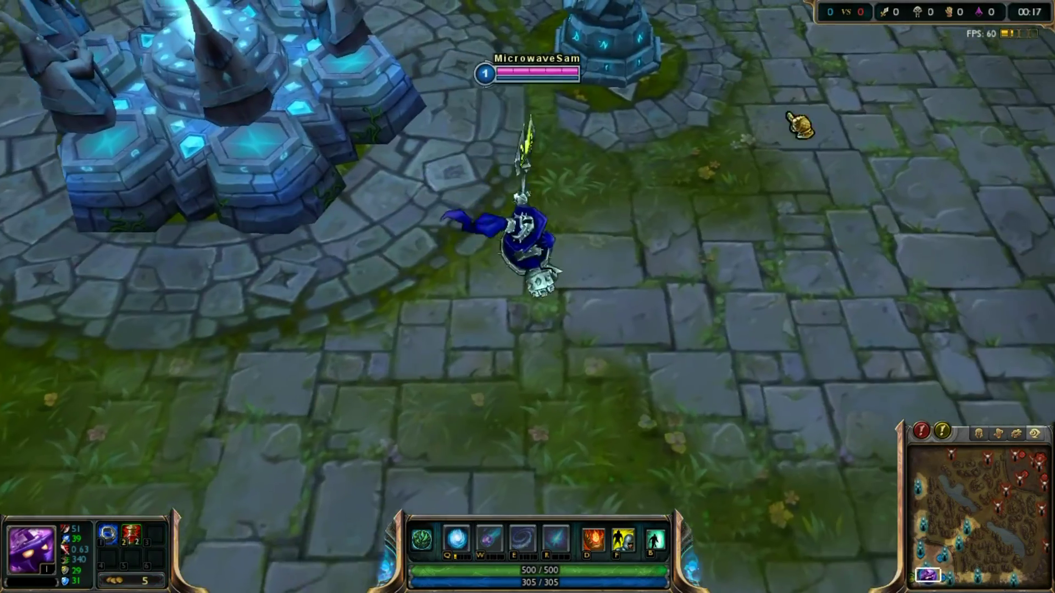
right_click(684, 333)
right_click(631, 379)
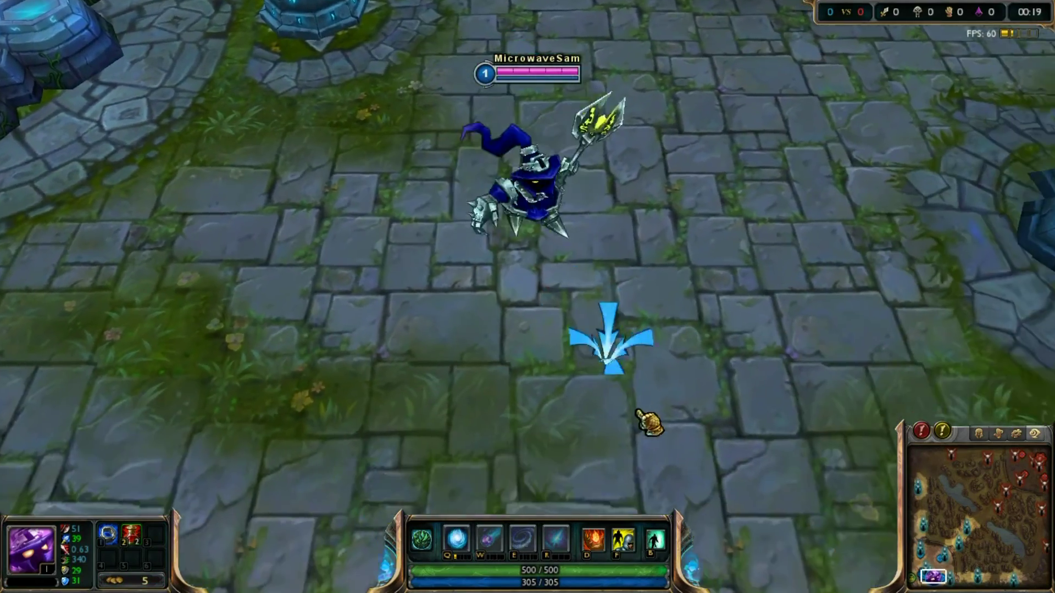